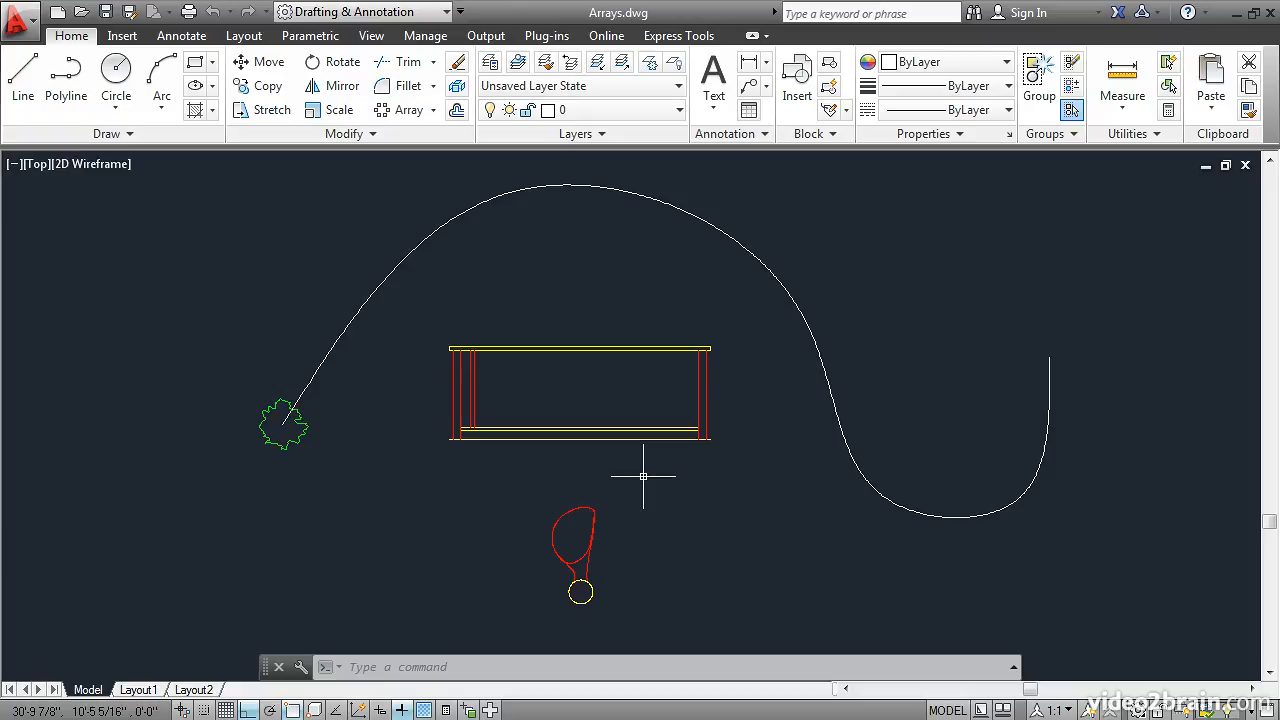
# Create a rectangular array from the two vertical baluster lines beside the railing's left post and set it to 1 row.
pyautogui.click(433, 111)
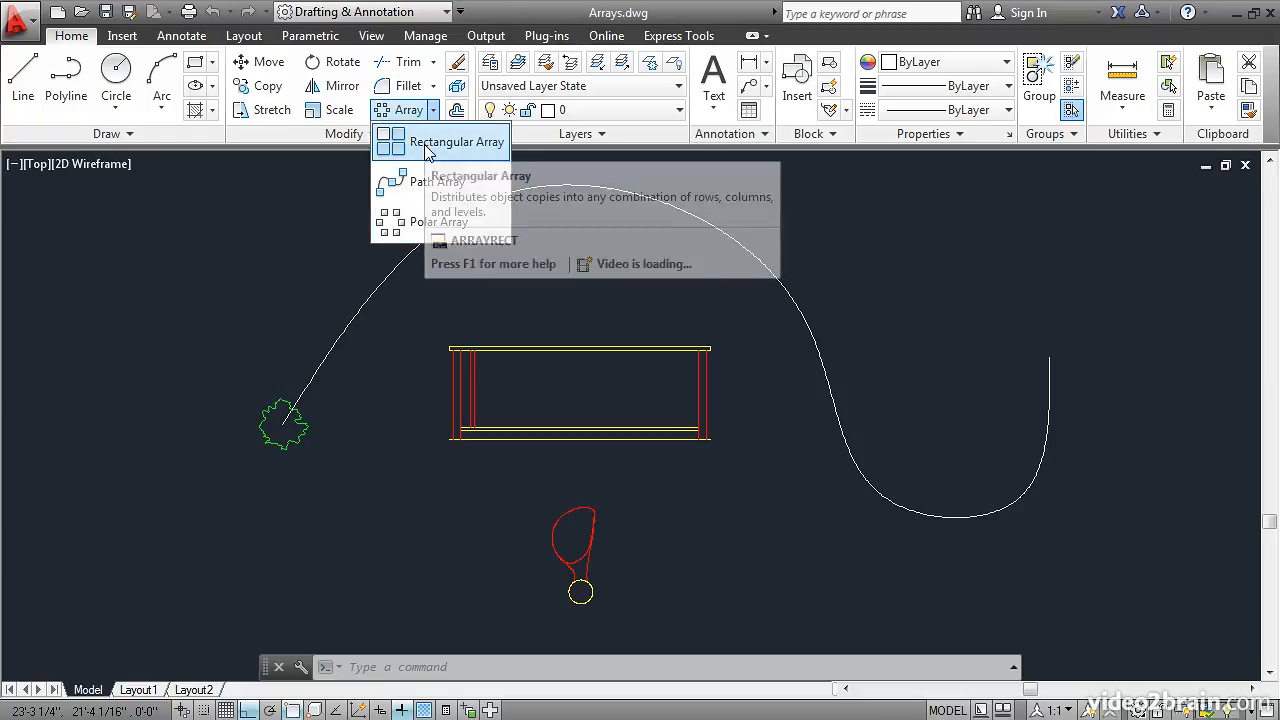
pyautogui.click(428, 143)
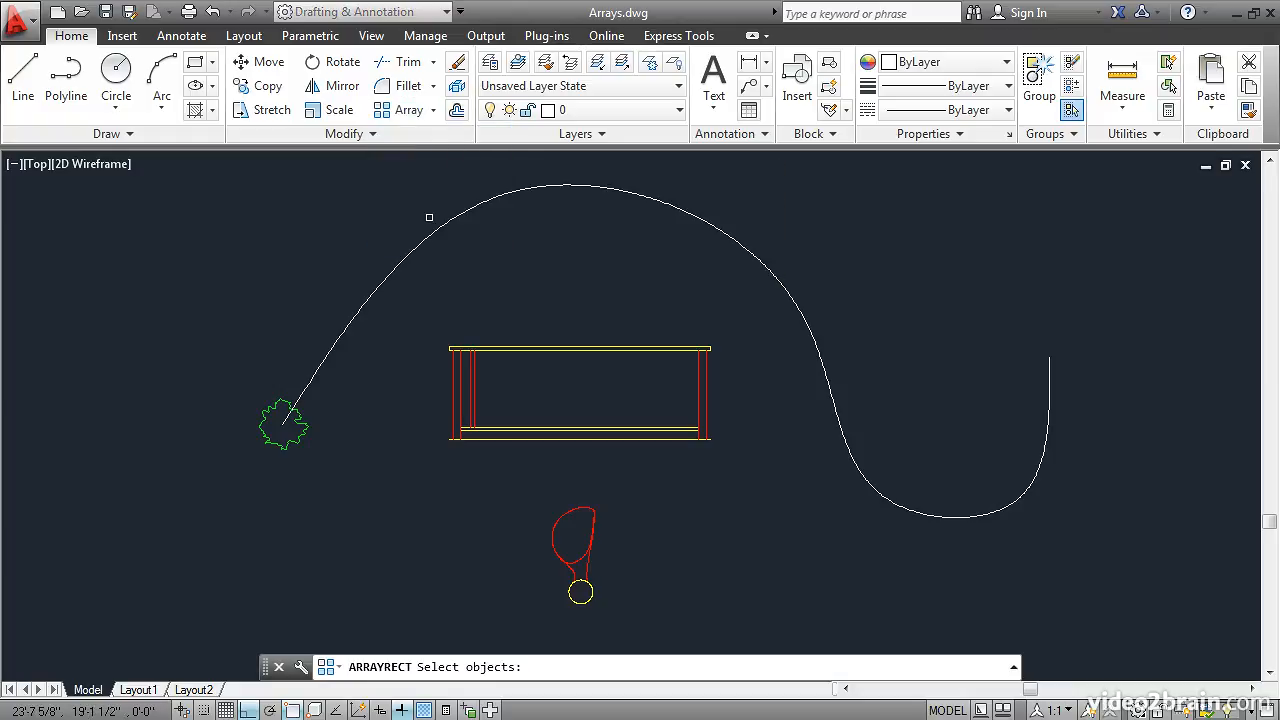
pyautogui.click(471, 387)
pyautogui.click(473, 387)
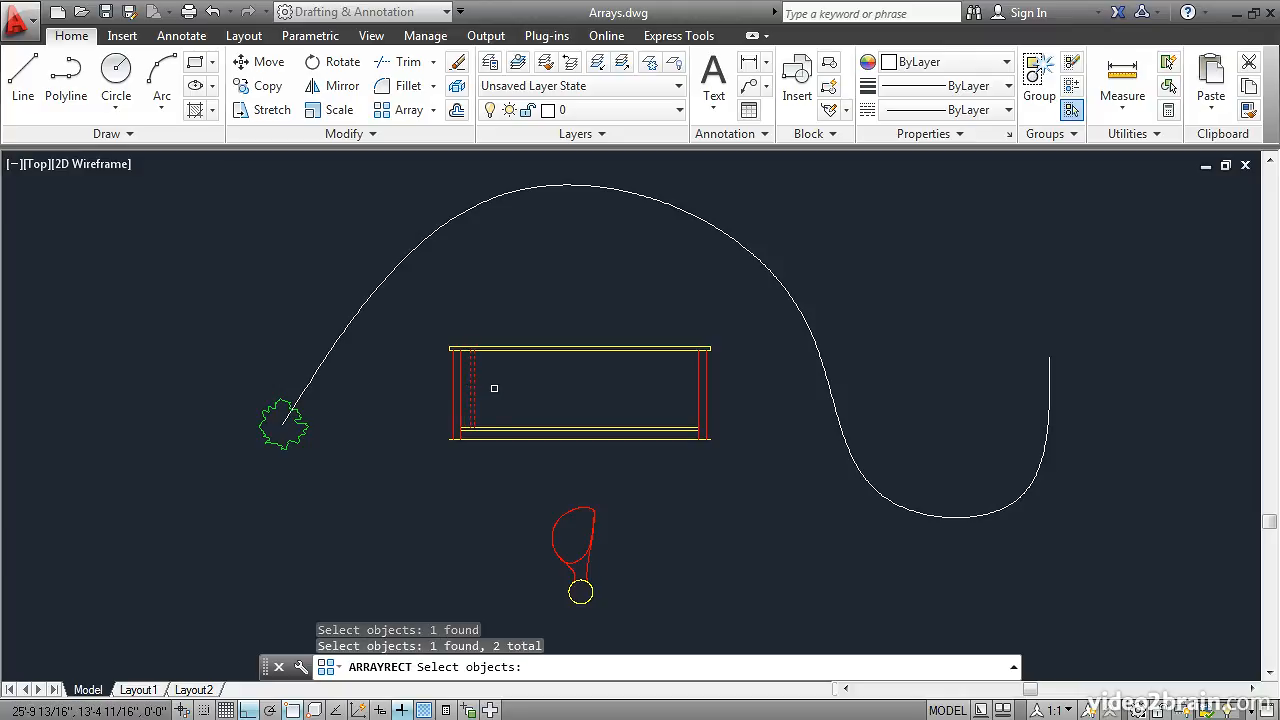
pyautogui.press('Return')
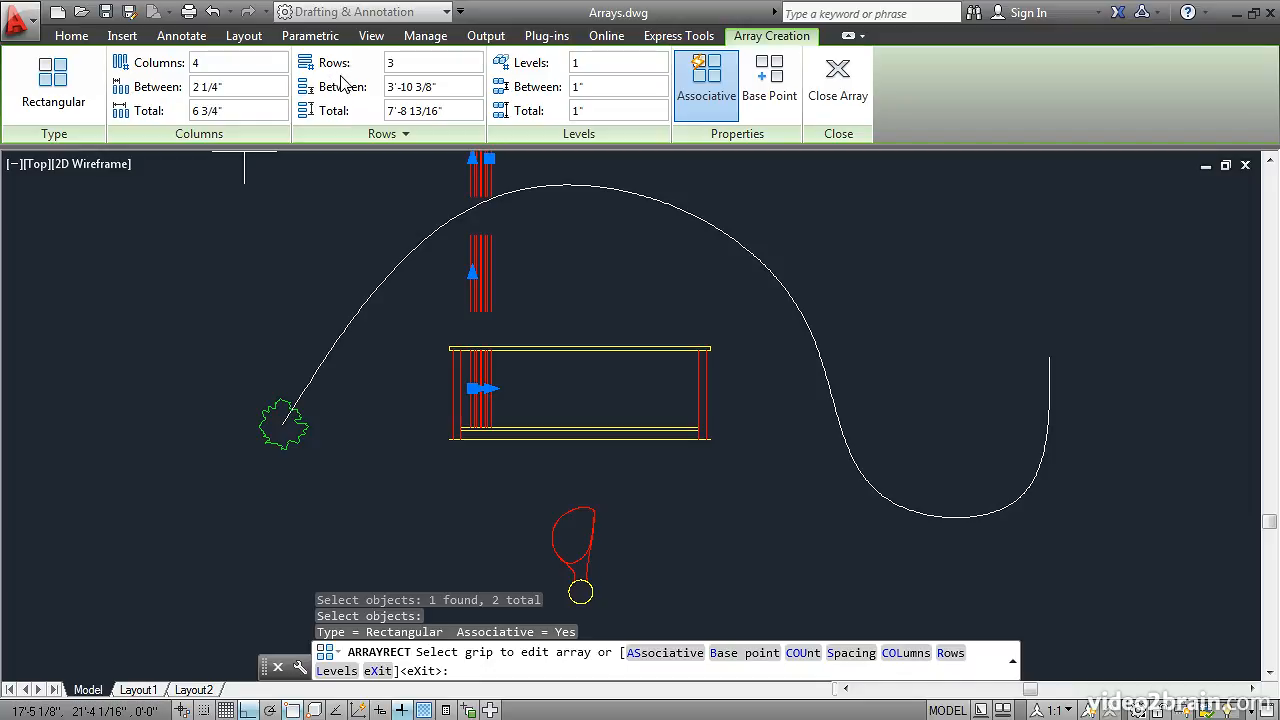
pyautogui.click(399, 65)
pyautogui.write('1')
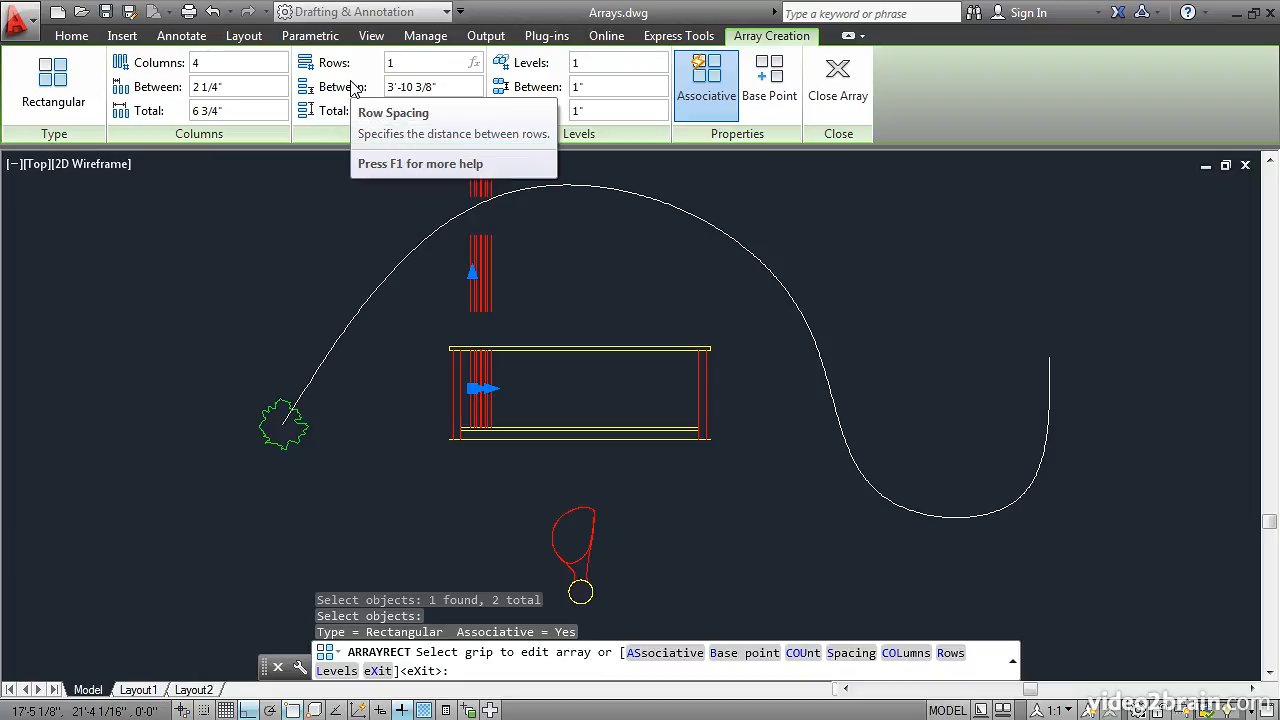
pyautogui.press('Return')
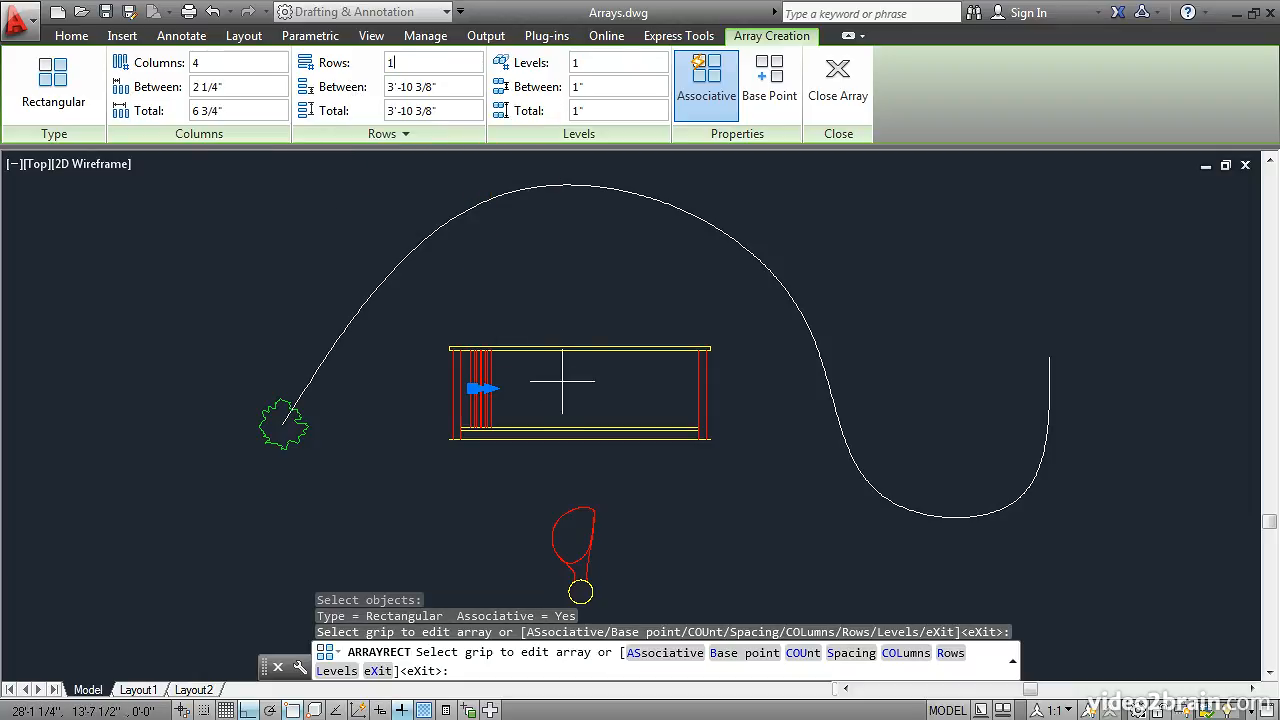
# Set the baluster array's column spacing to 5.5 inches.
pyautogui.scroll(2, 562, 381)
pyautogui.scroll(2, 562, 381)
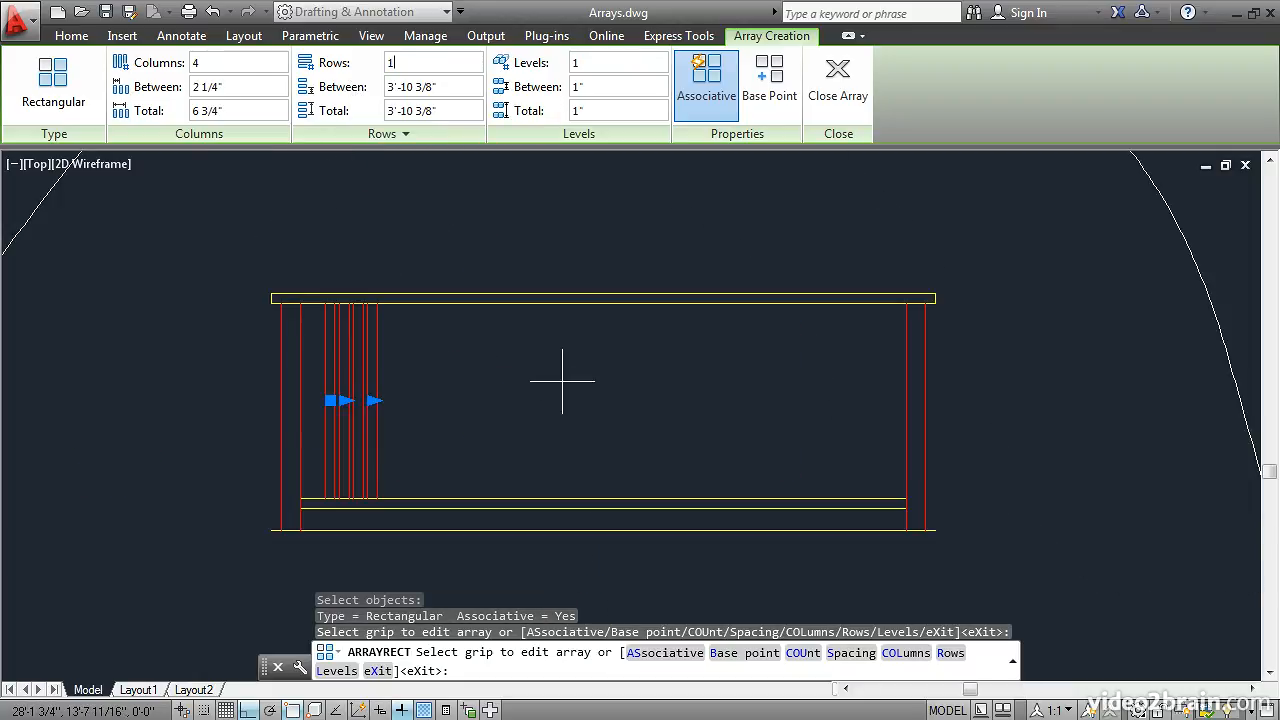
pyautogui.scroll(2, 562, 381)
pyautogui.moveTo(569, 380); pyautogui.dragTo(570, 335, button='middle')
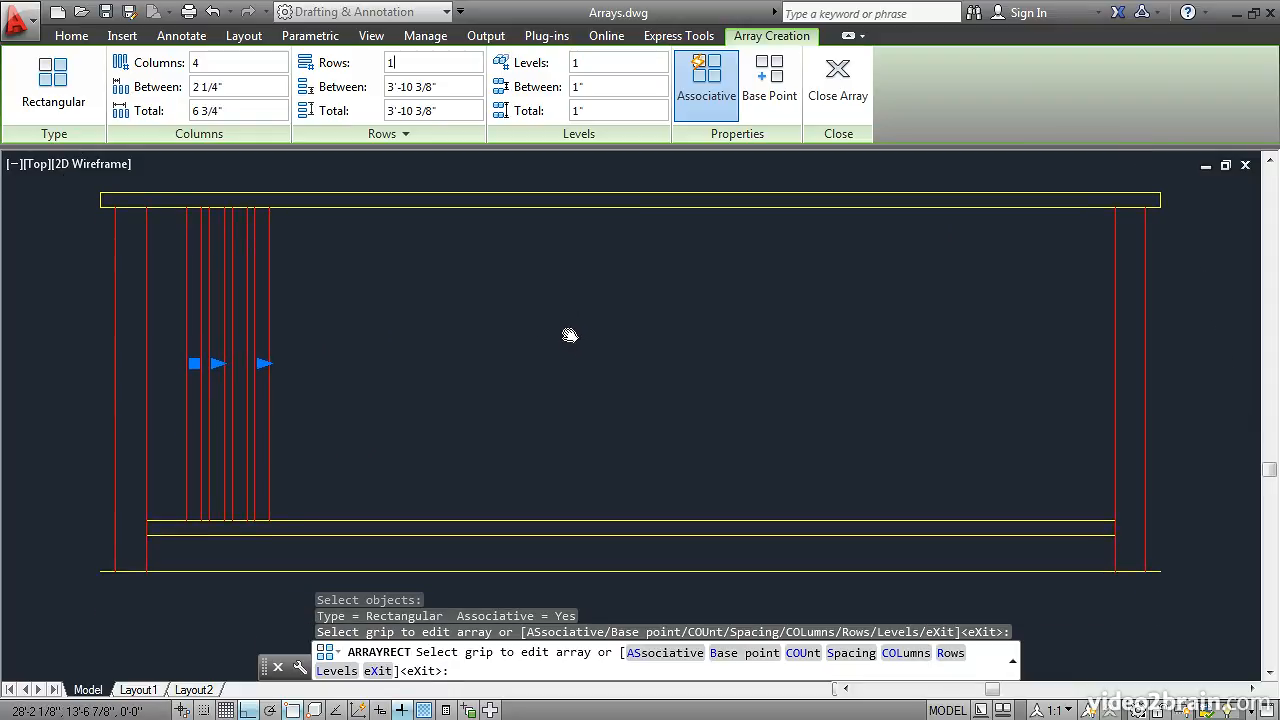
pyautogui.click(194, 88)
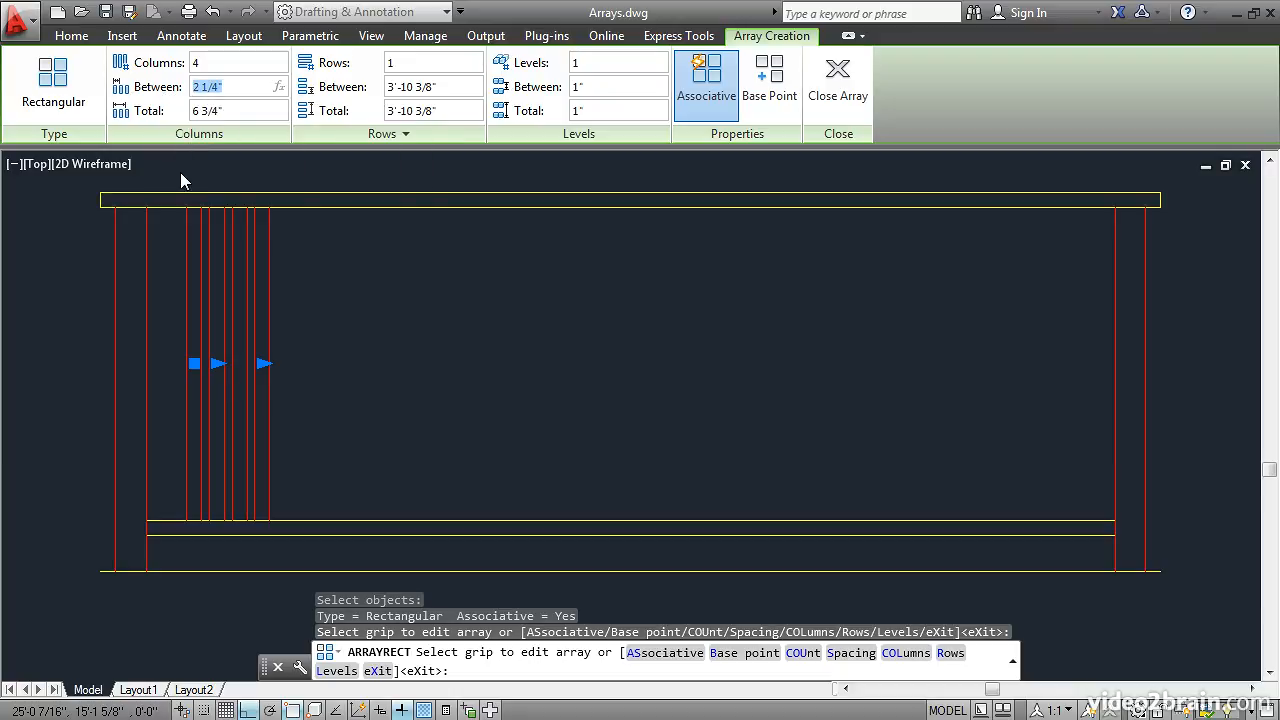
pyautogui.write('5.5')
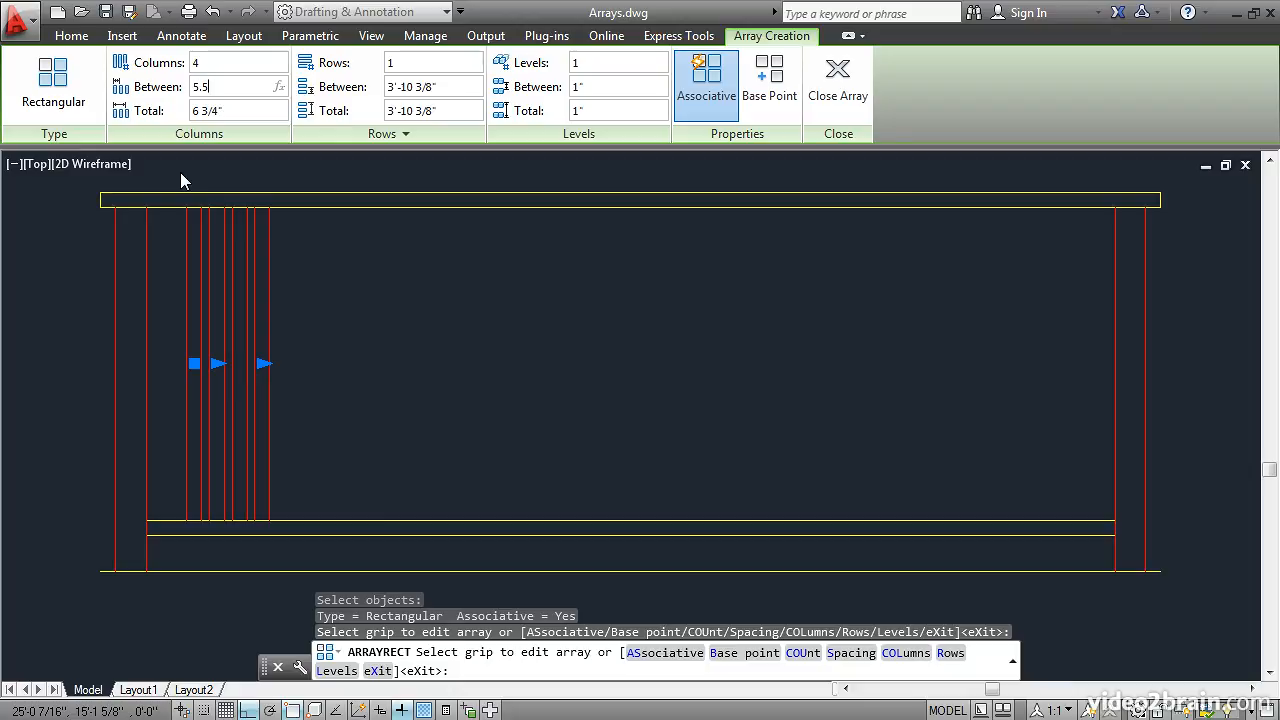
pyautogui.press('Return')
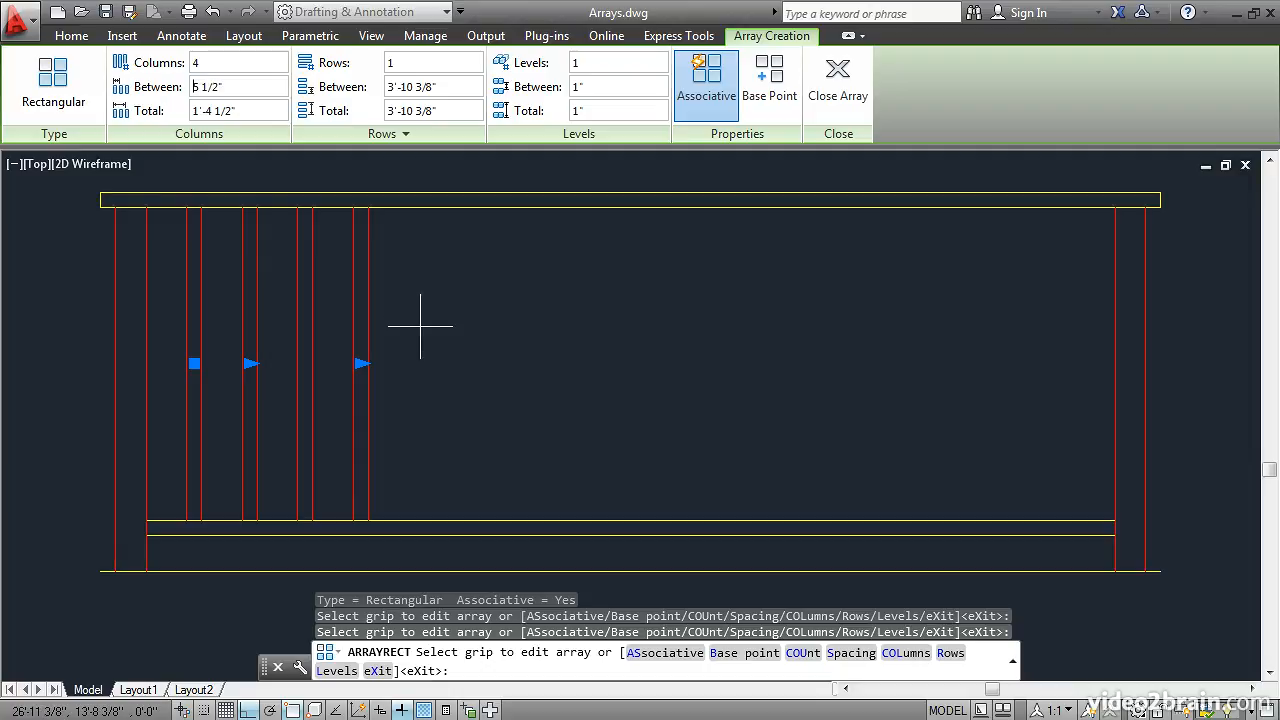
# Extend the baluster array across the railing to 16 columns and finish it as an associative array.
pyautogui.click(360, 363)
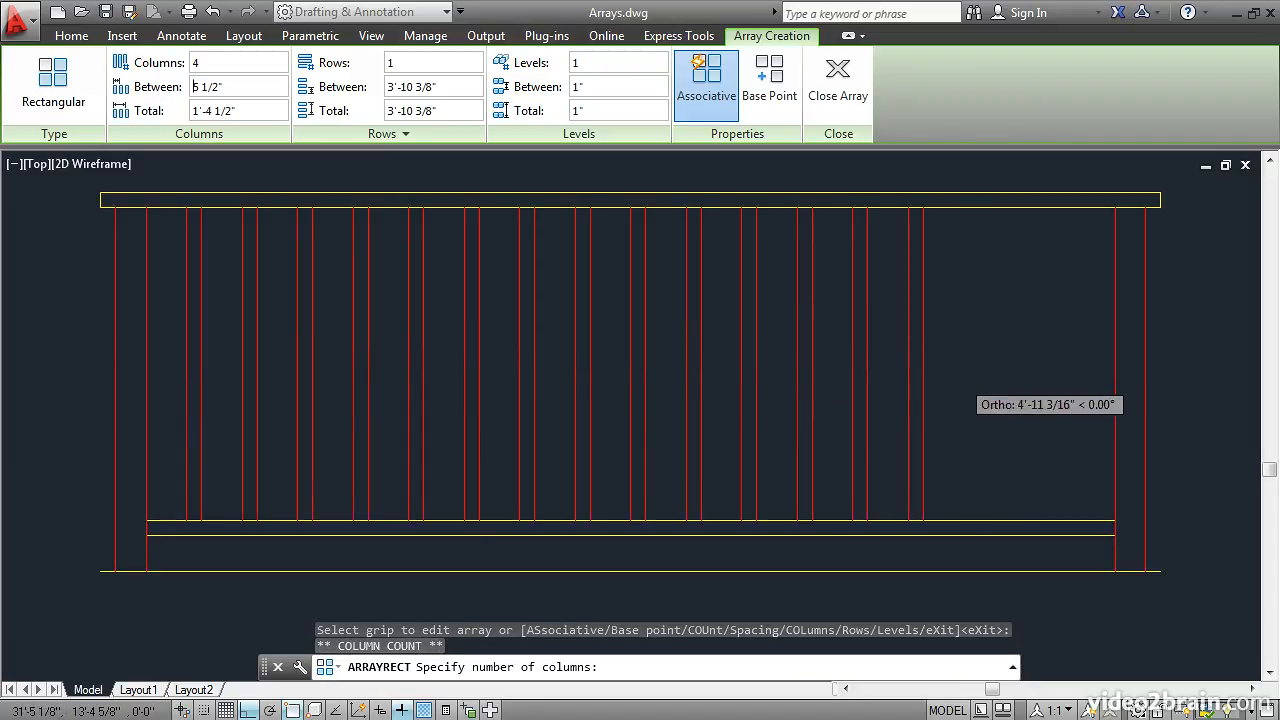
pyautogui.click(1071, 385)
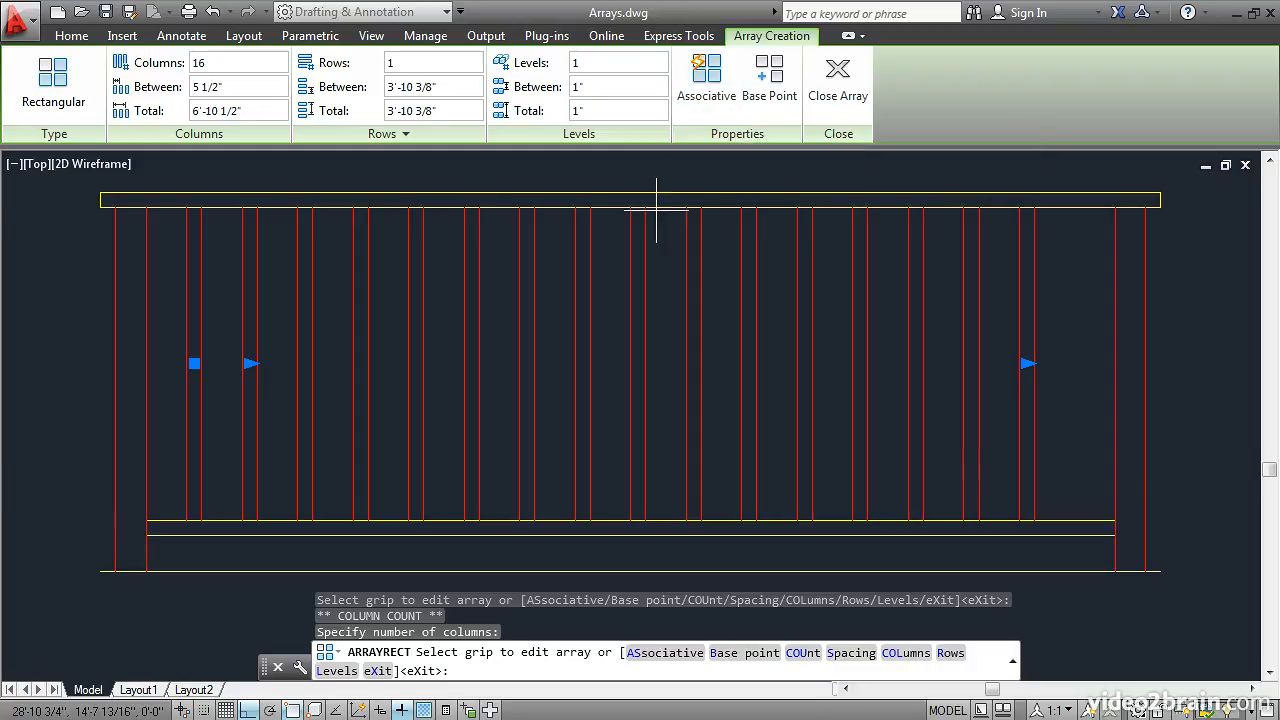
pyautogui.click(710, 88)
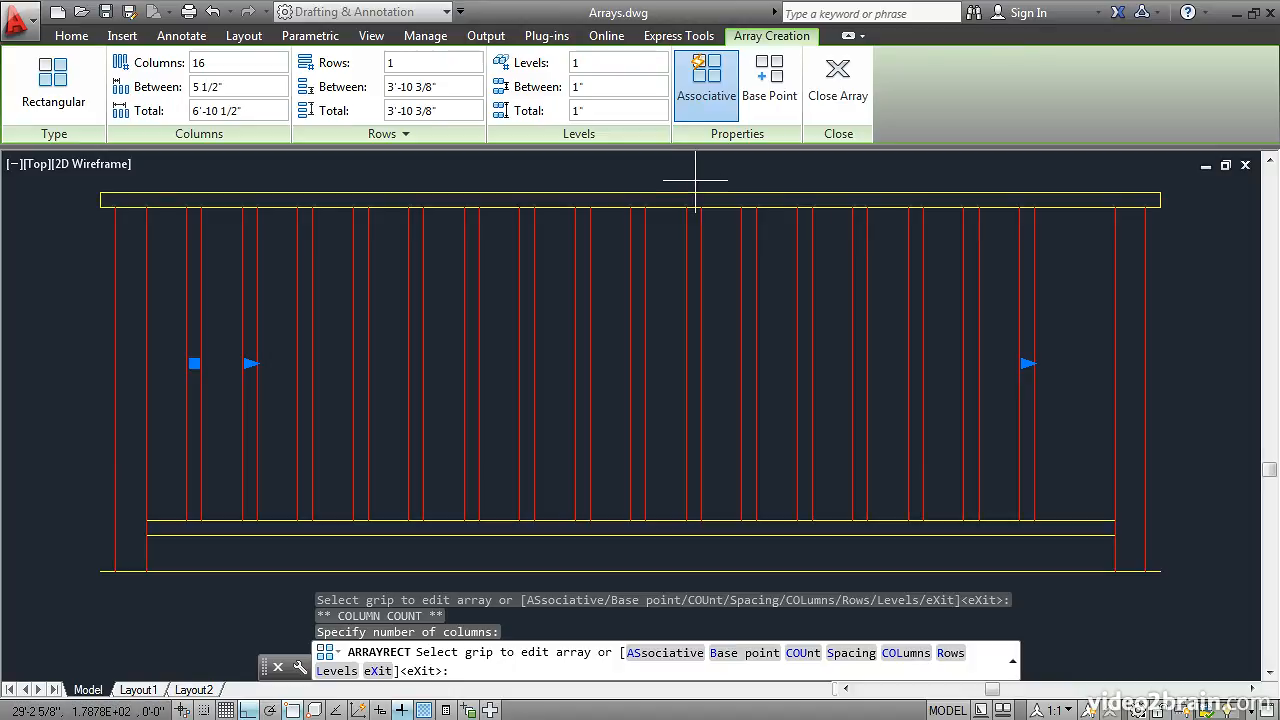
pyautogui.click(838, 88)
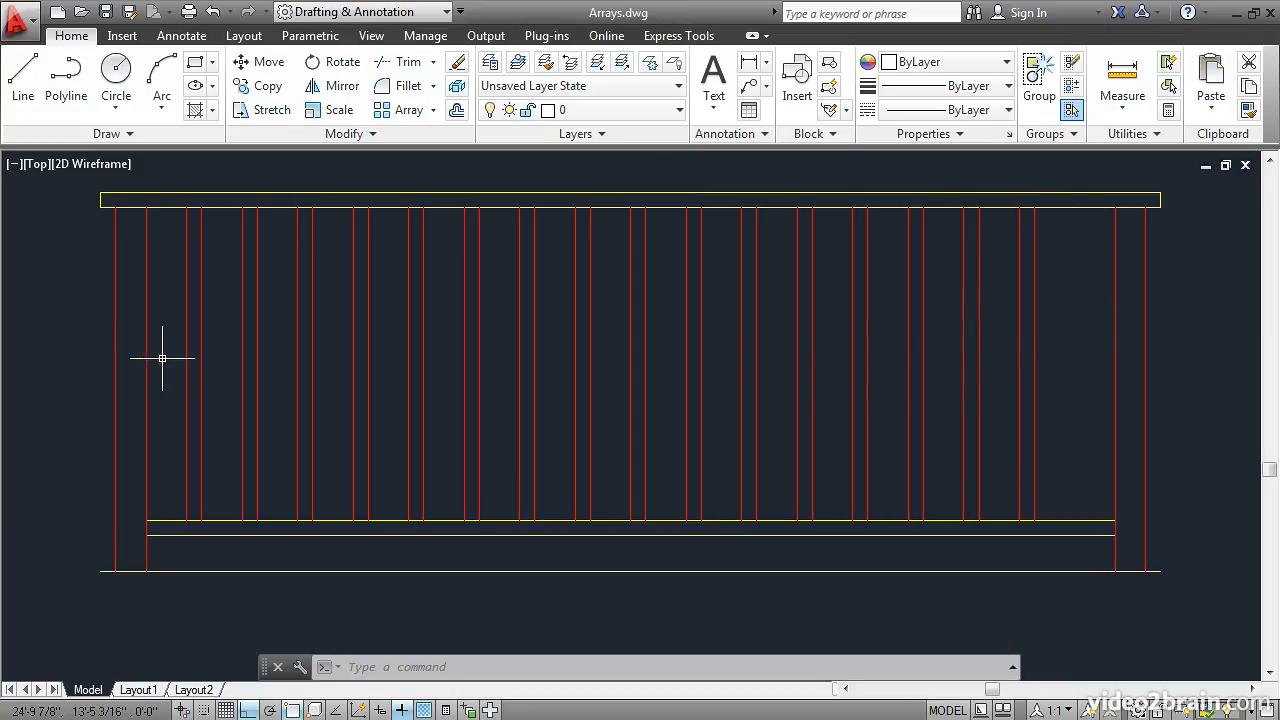
# Move the baluster array from its first baluster's lower-left endpoint to the left post's inner edge on the bottom rail.
pyautogui.moveTo(176, 363)
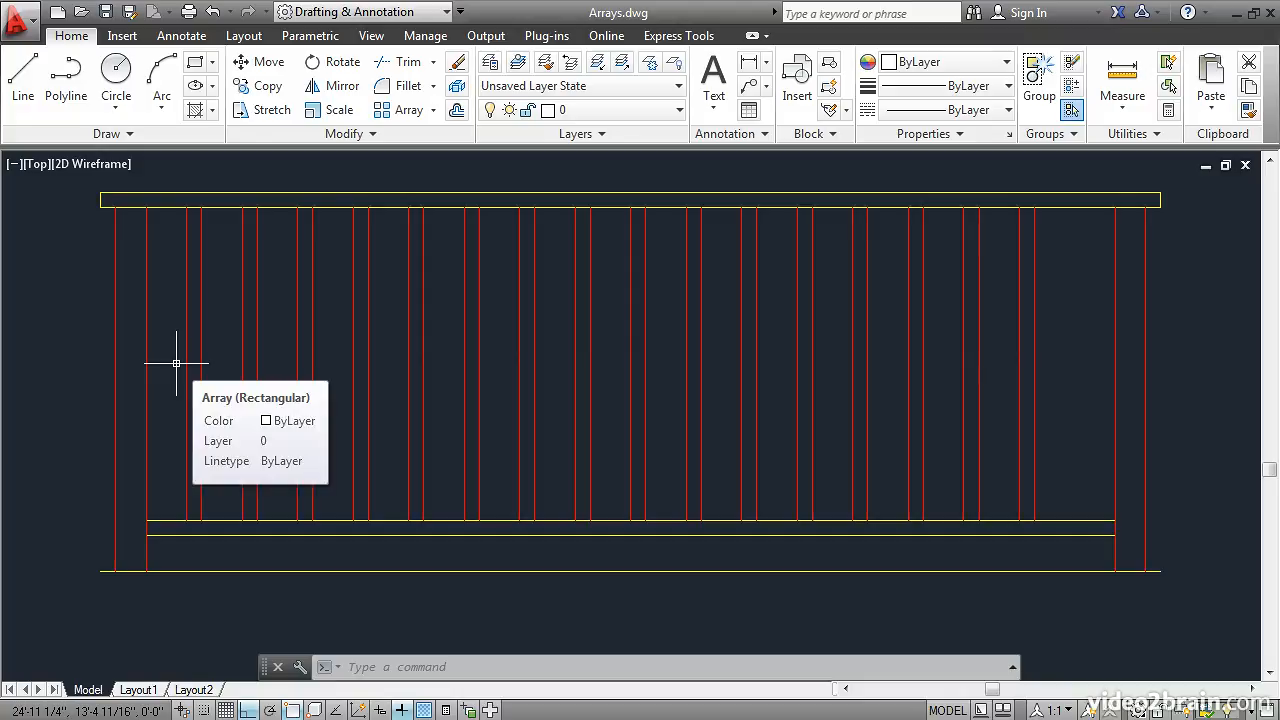
pyautogui.click(260, 61)
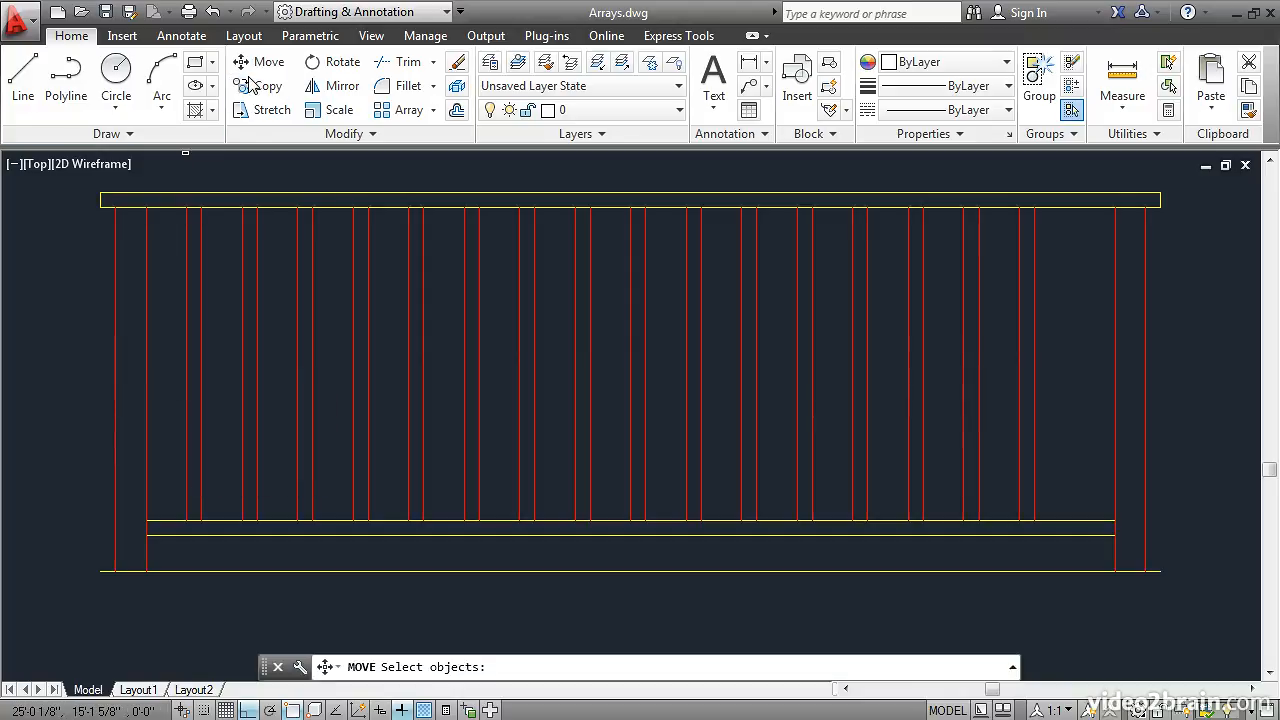
pyautogui.click(166, 487)
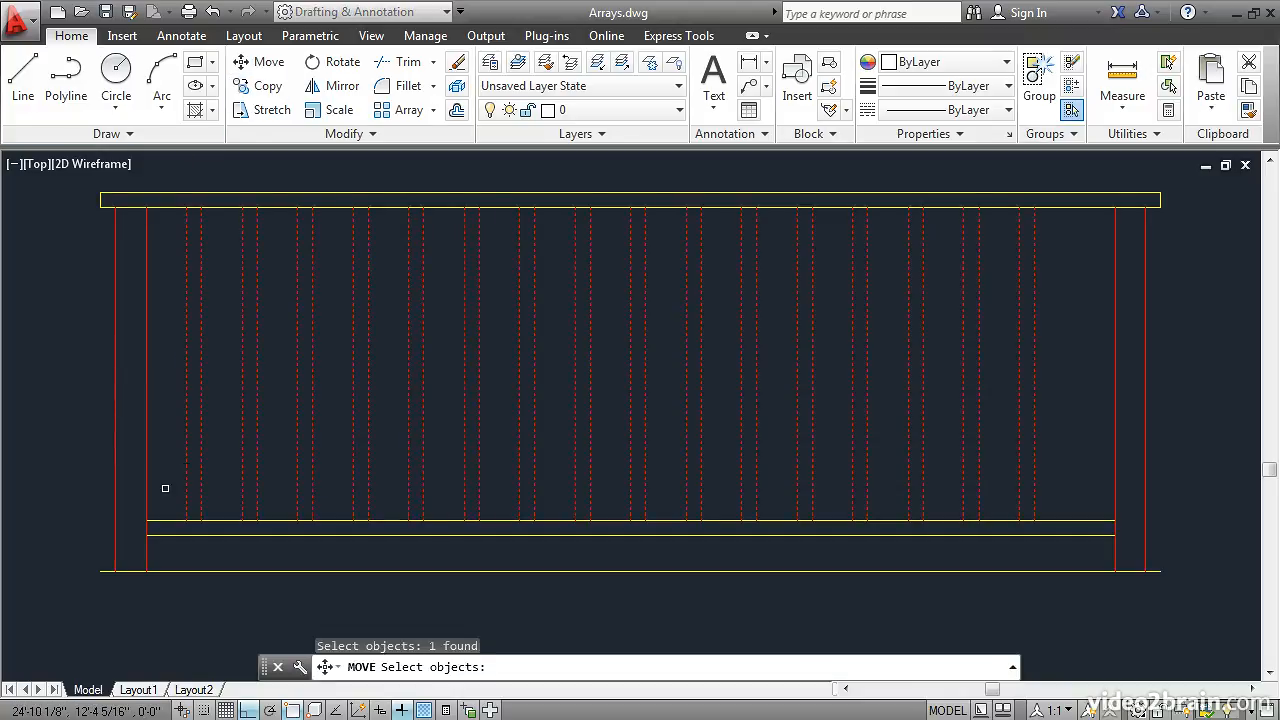
pyautogui.press('Return')
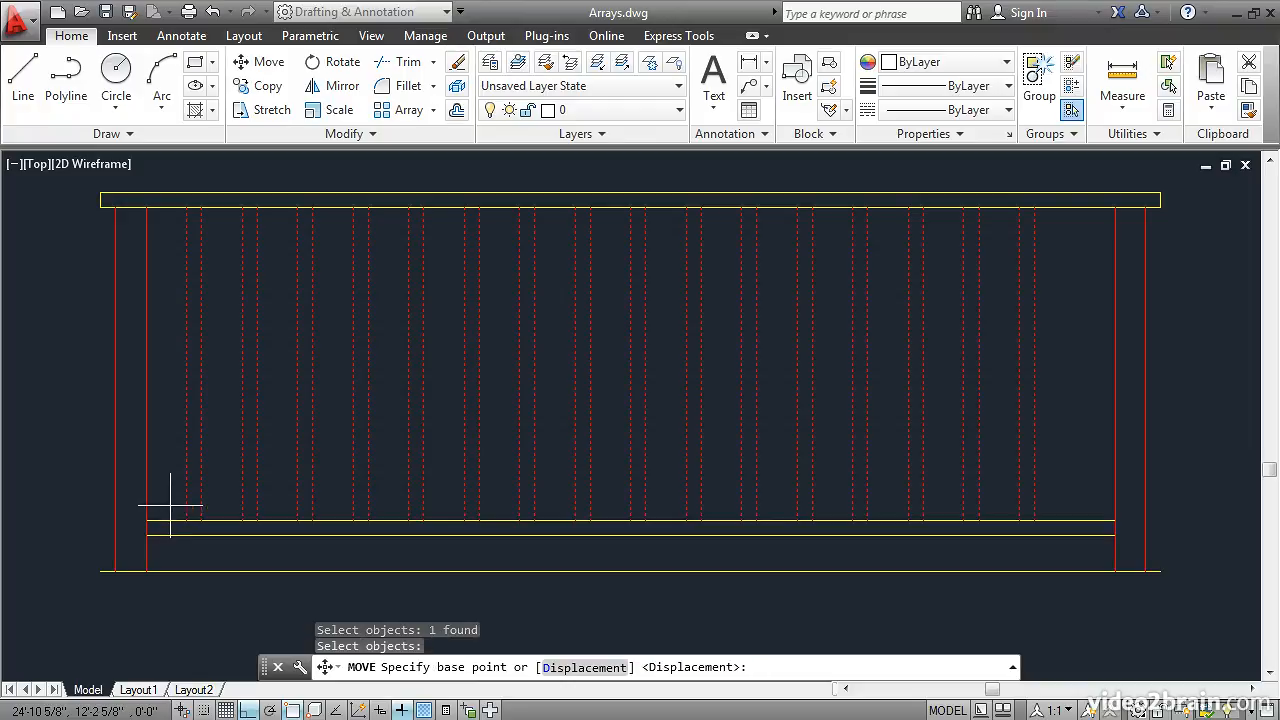
pyautogui.click(186, 520)
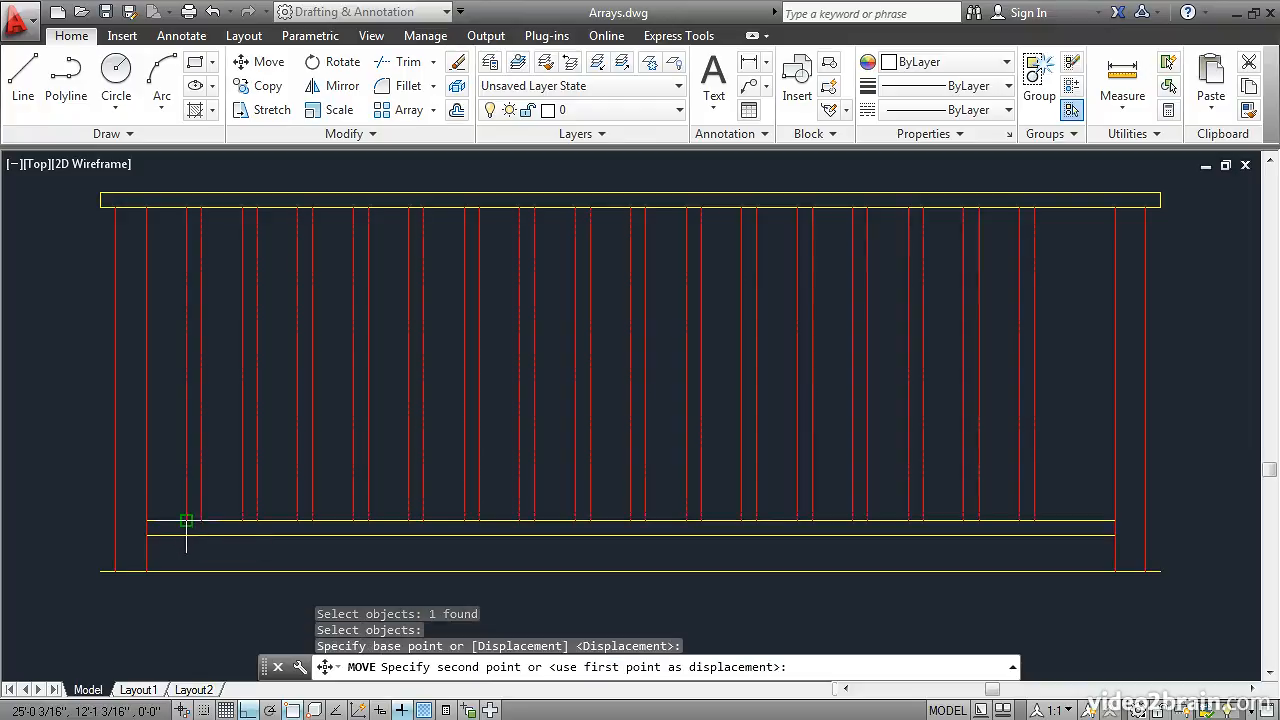
pyautogui.click(146, 520)
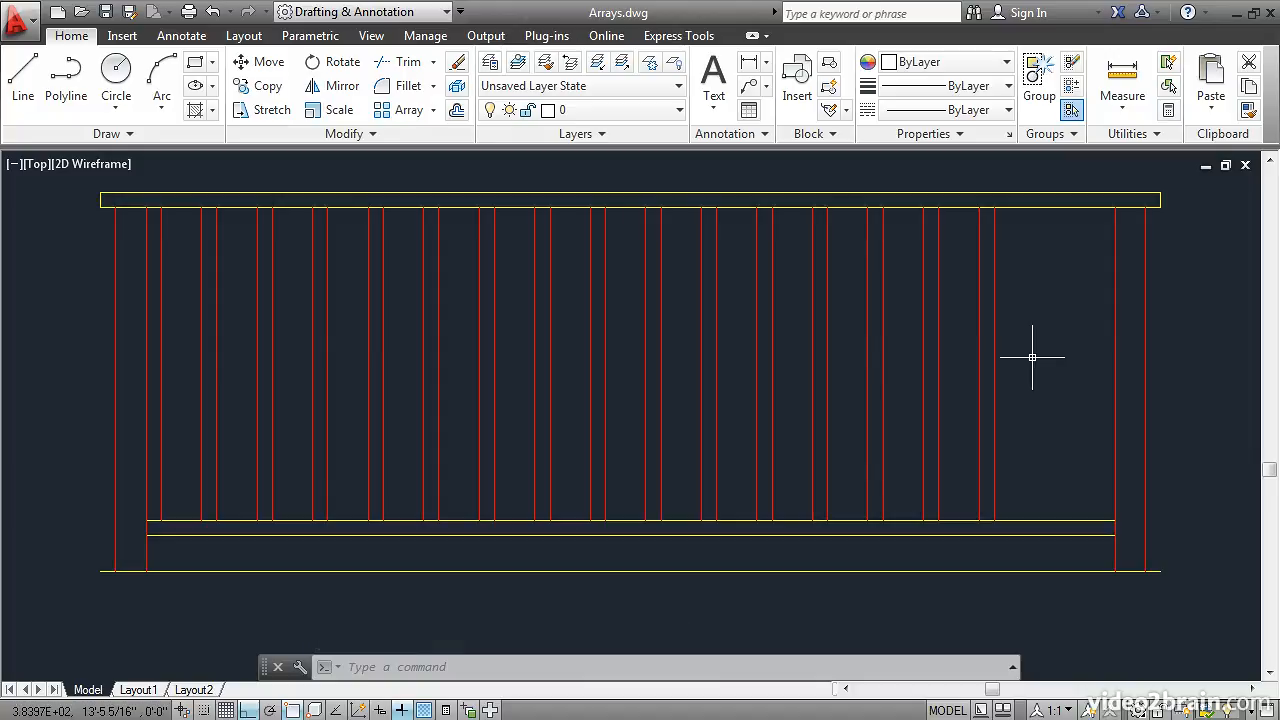
# Centre the balusters by moving the array from its last baluster's lower-right endpoint to the midpoint between that point and the right post's inner edge.
pyautogui.click(268, 64)
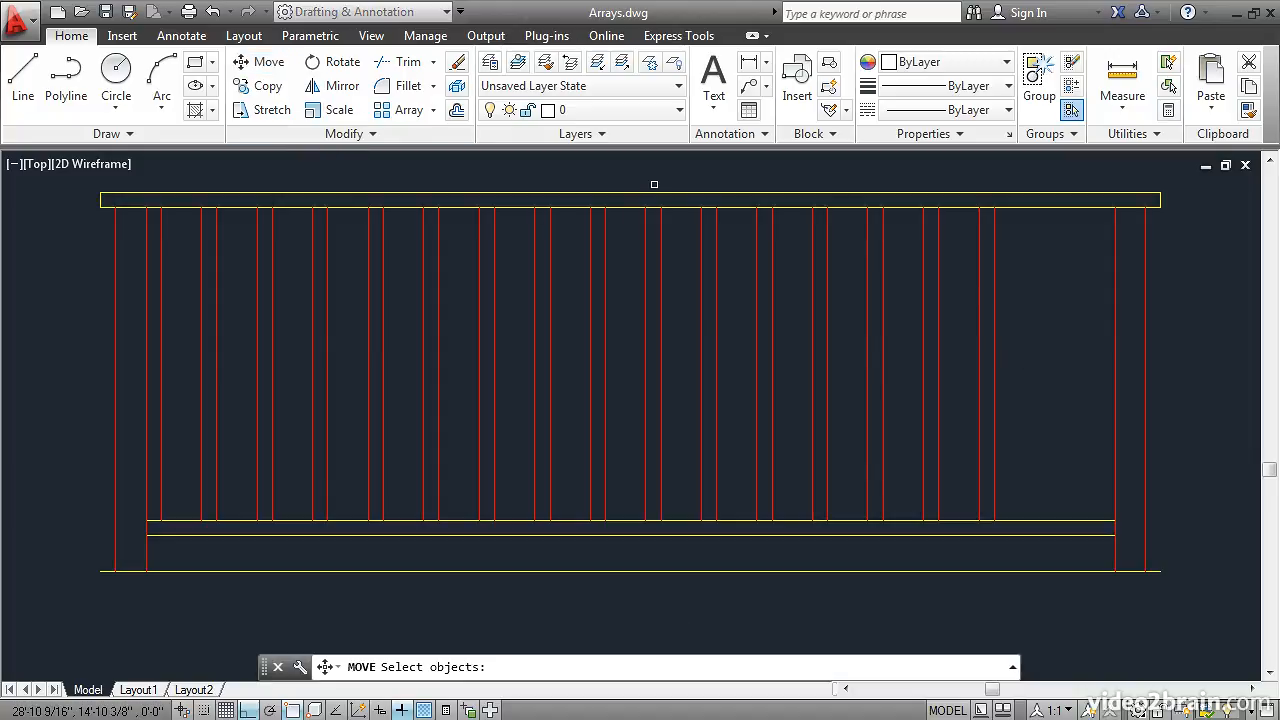
pyautogui.click(994, 334)
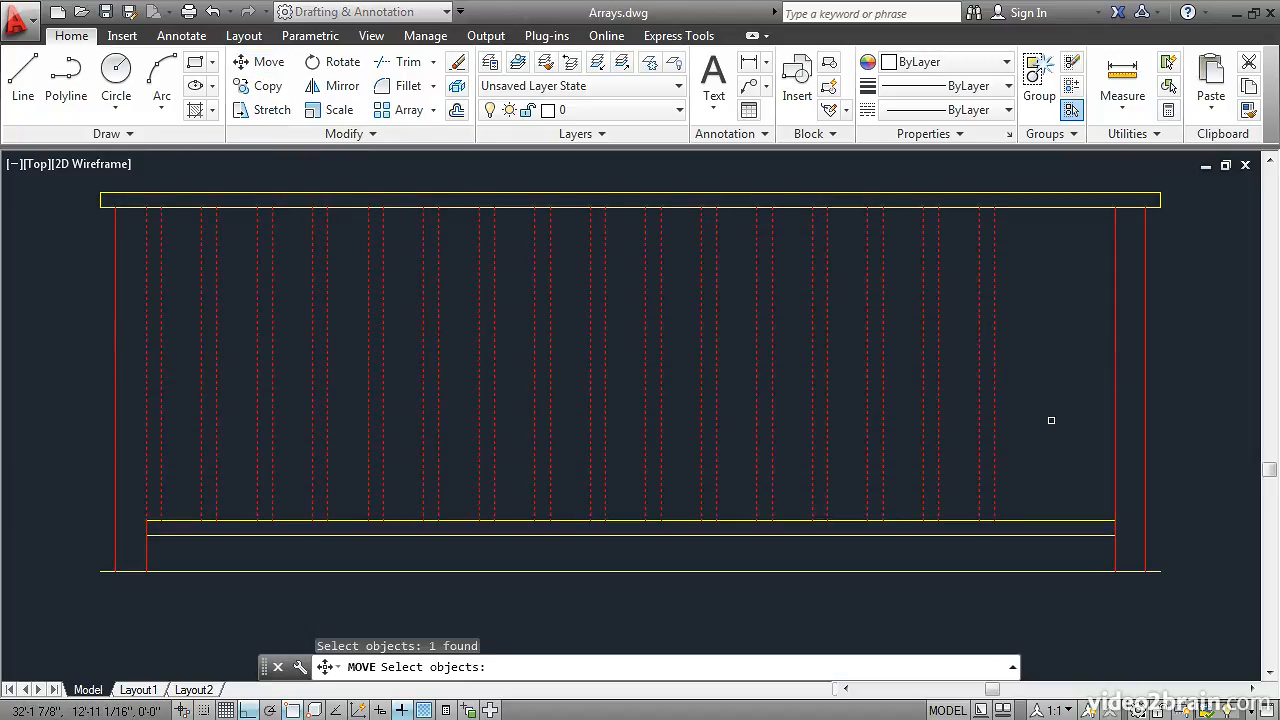
pyautogui.press('Return')
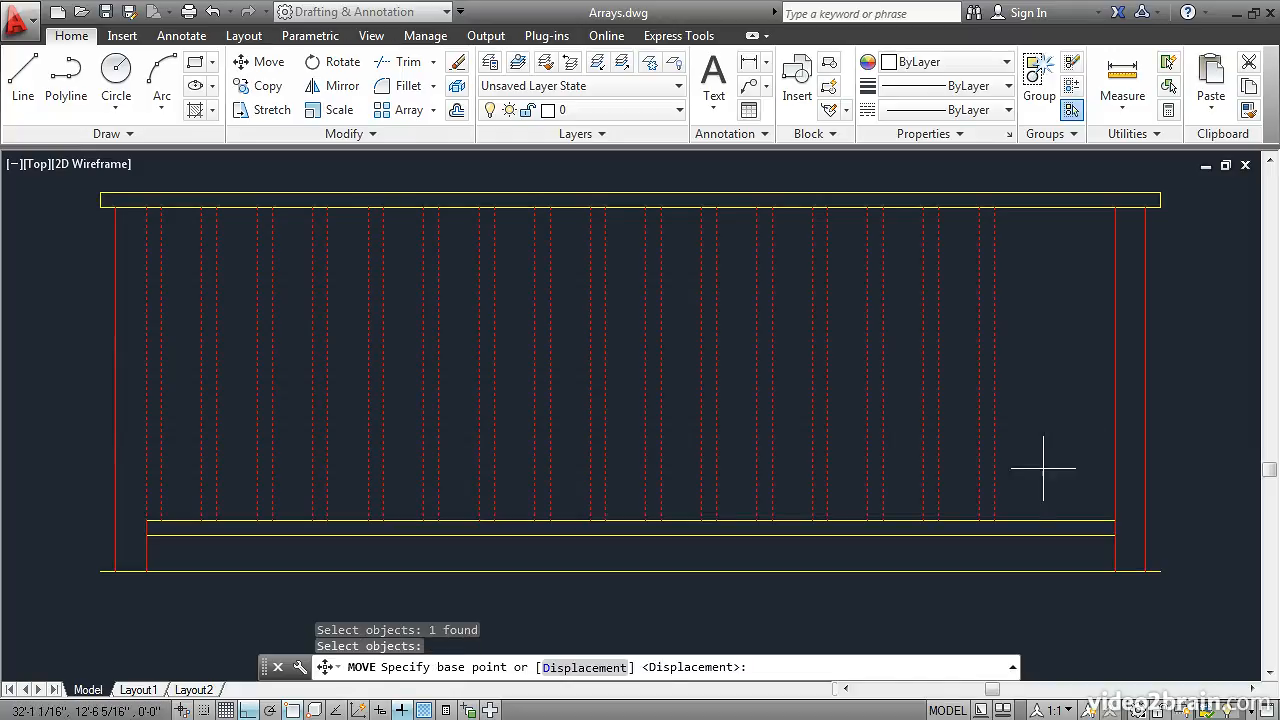
pyautogui.click(994, 520)
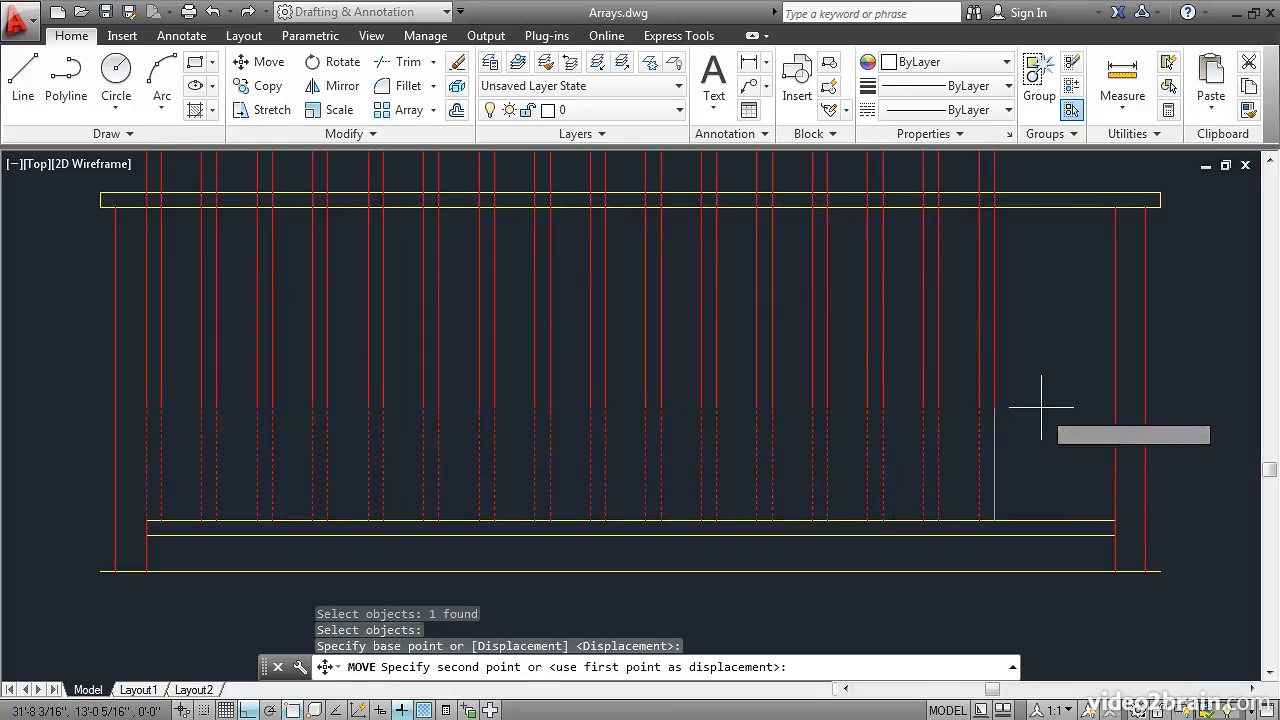
pyautogui.keyDown('shift'); pyautogui.rightClick(1017, 332); pyautogui.keyUp('shift')
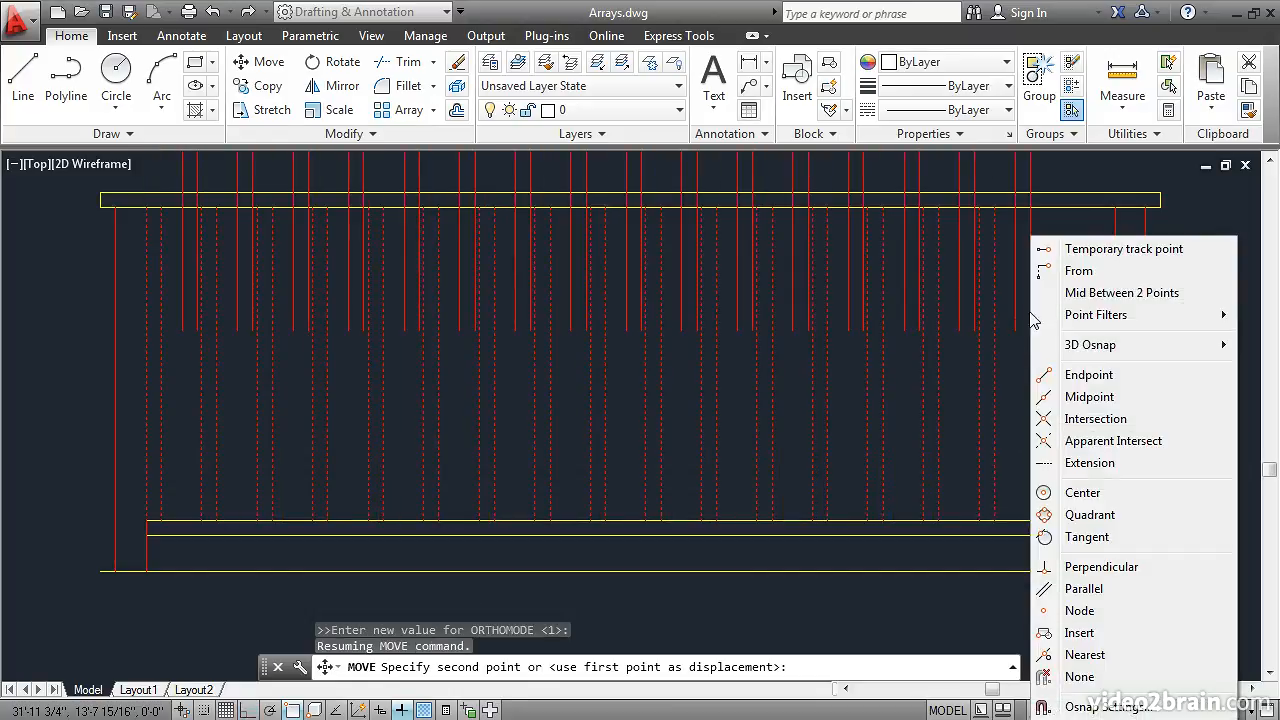
pyautogui.click(1087, 293)
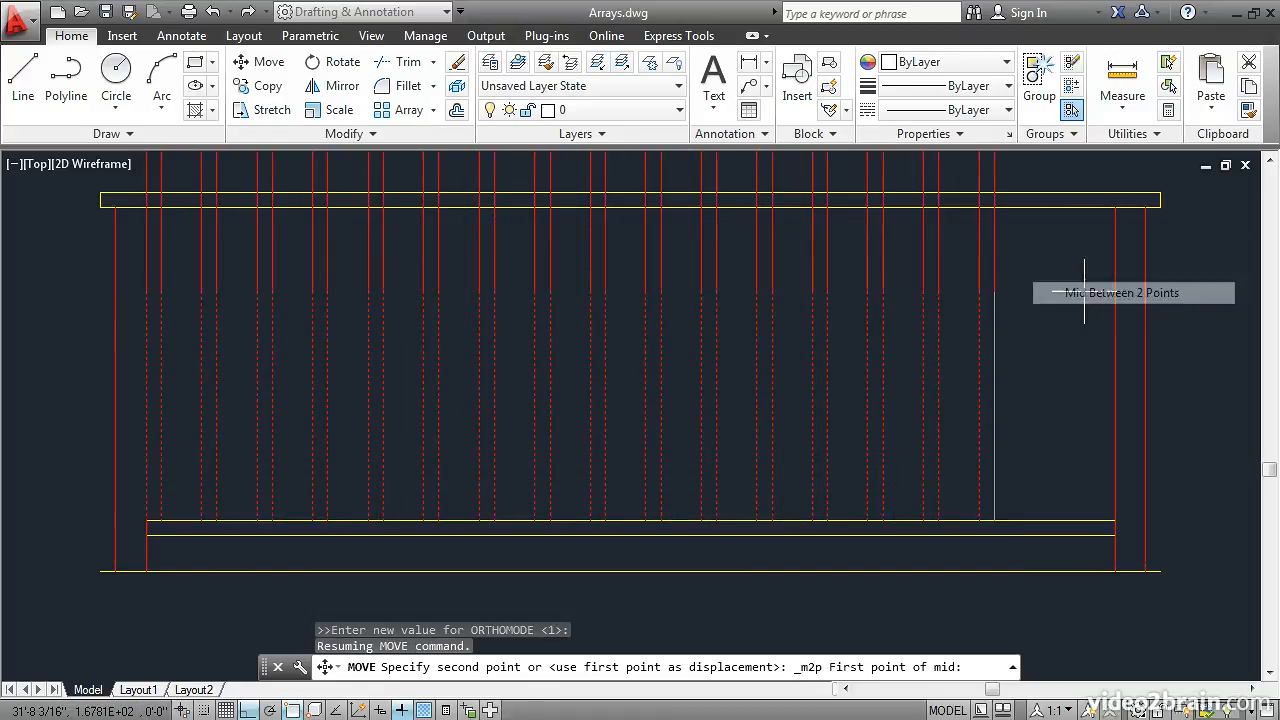
pyautogui.click(994, 521)
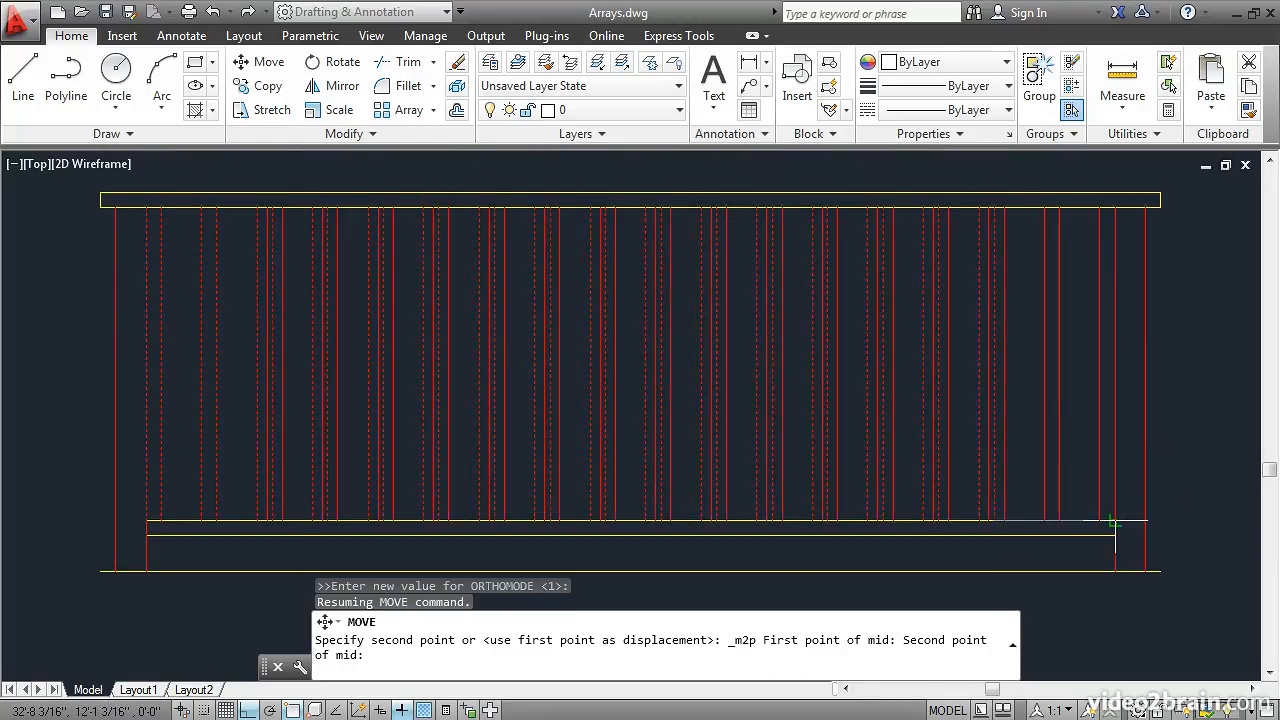
pyautogui.click(1115, 521)
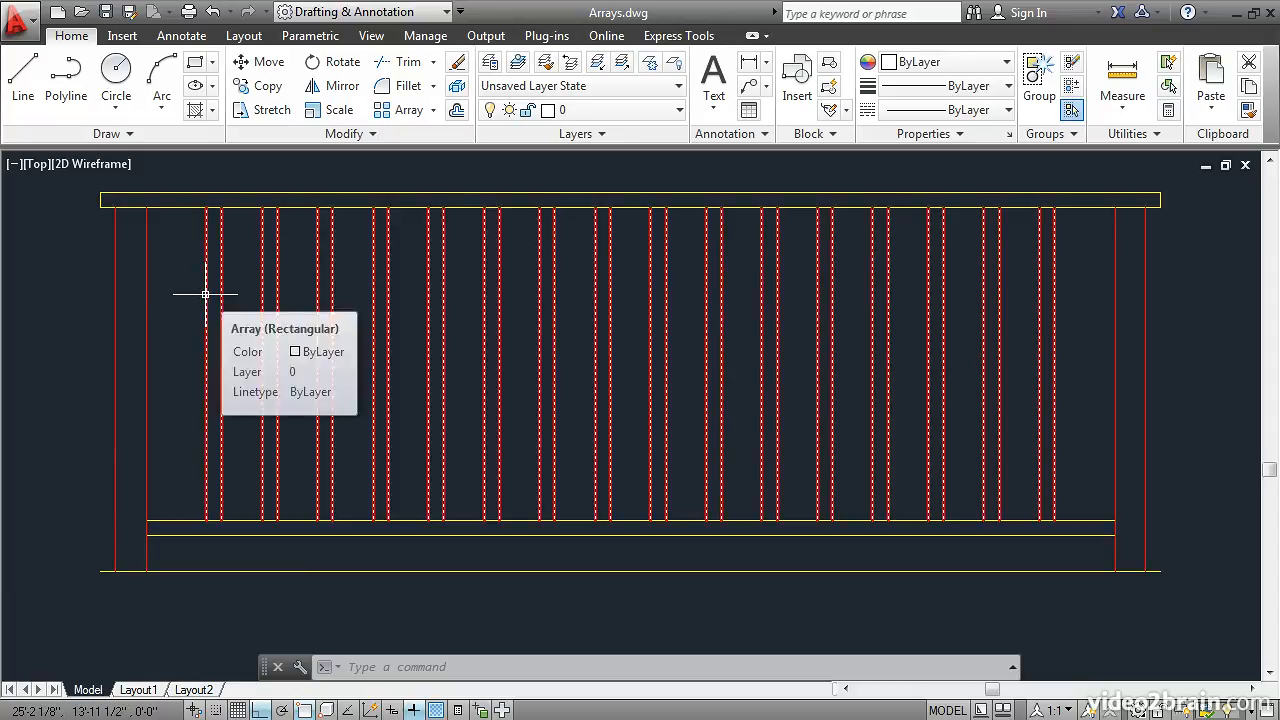
# Set the baluster array's column count to 17 and close the array editing.
pyautogui.click(199, 303)
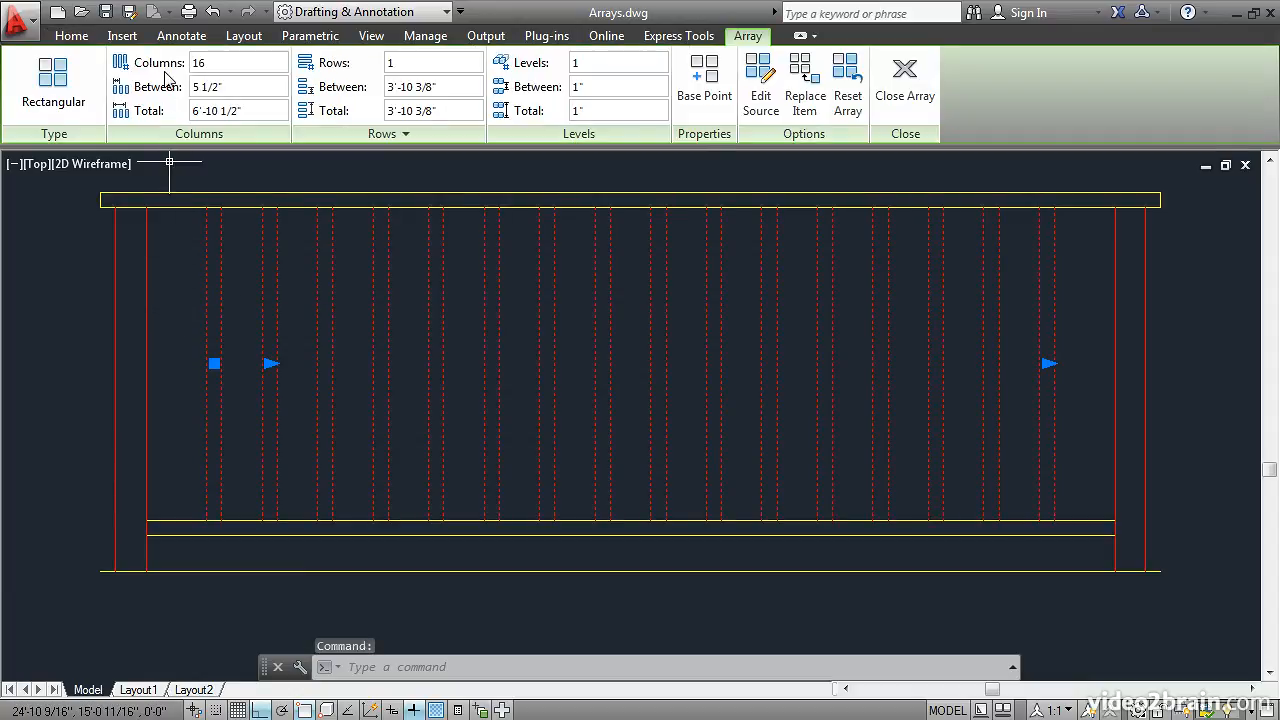
pyautogui.click(211, 64)
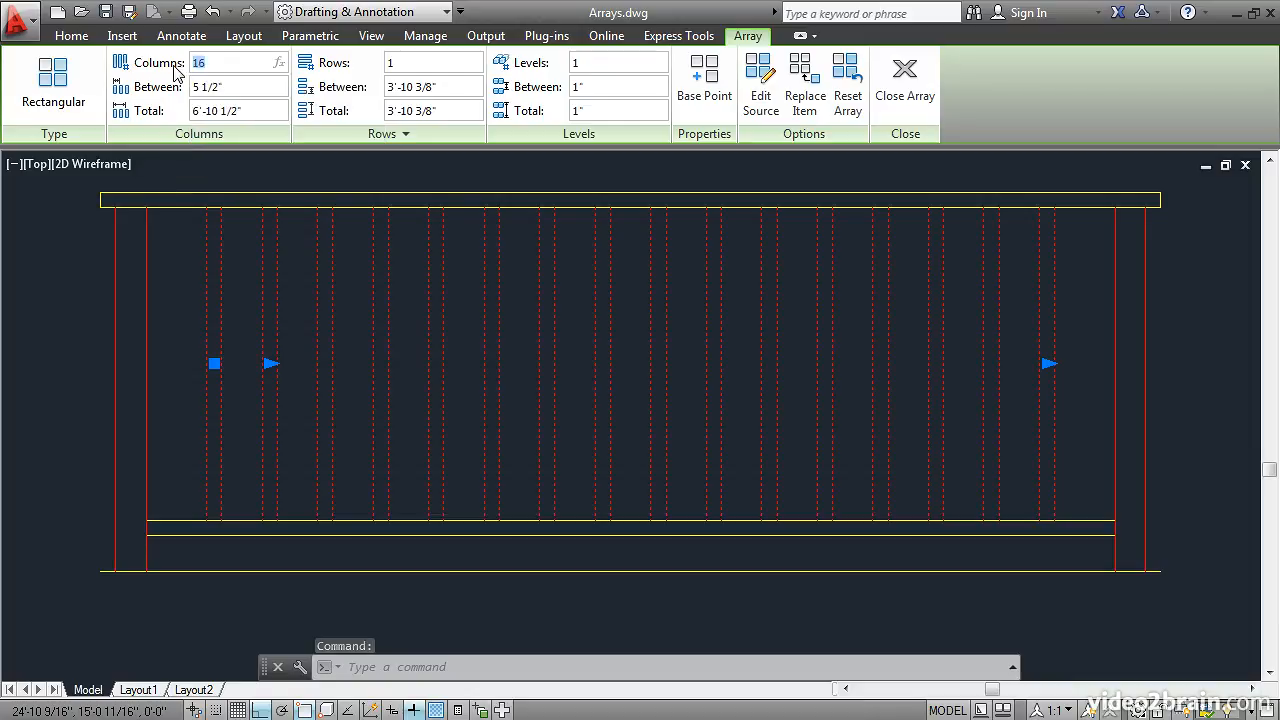
pyautogui.press('Return')
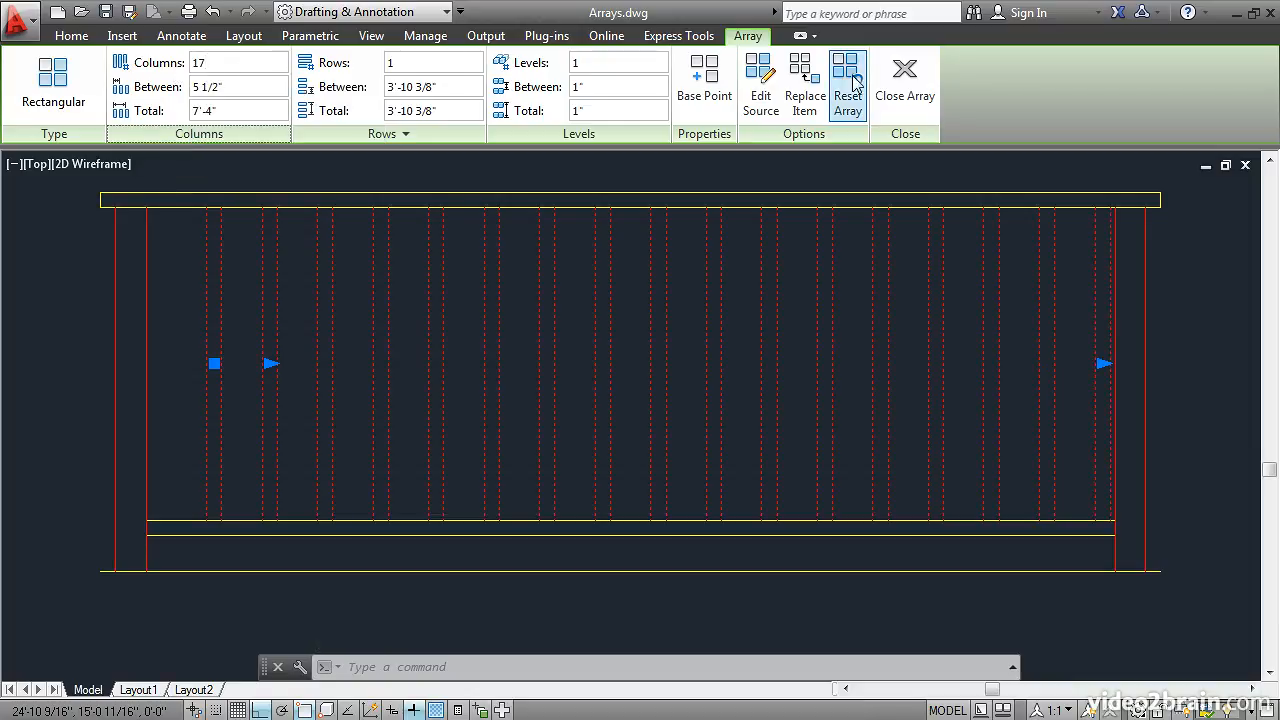
pyautogui.click(897, 82)
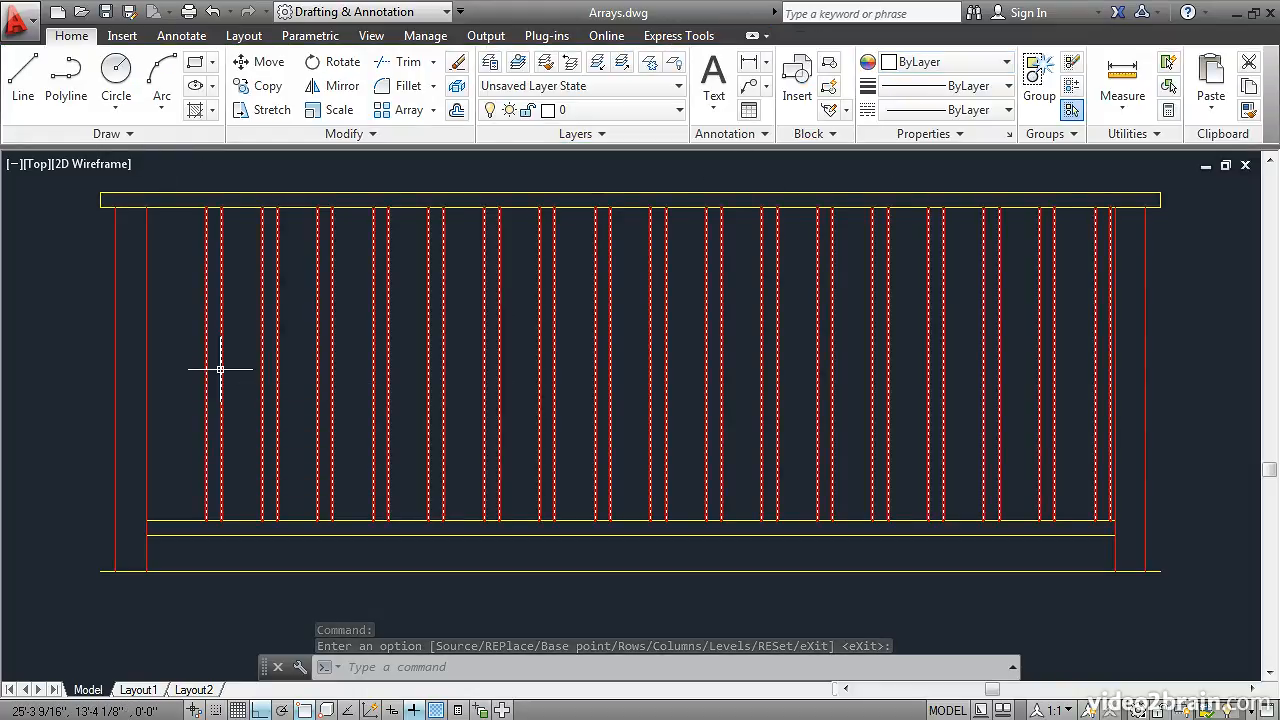
# Move the 17-column baluster array from its first baluster's lower-left endpoint to the left post's inner edge on the bottom rail.
pyautogui.write('m')
pyautogui.press('Return')
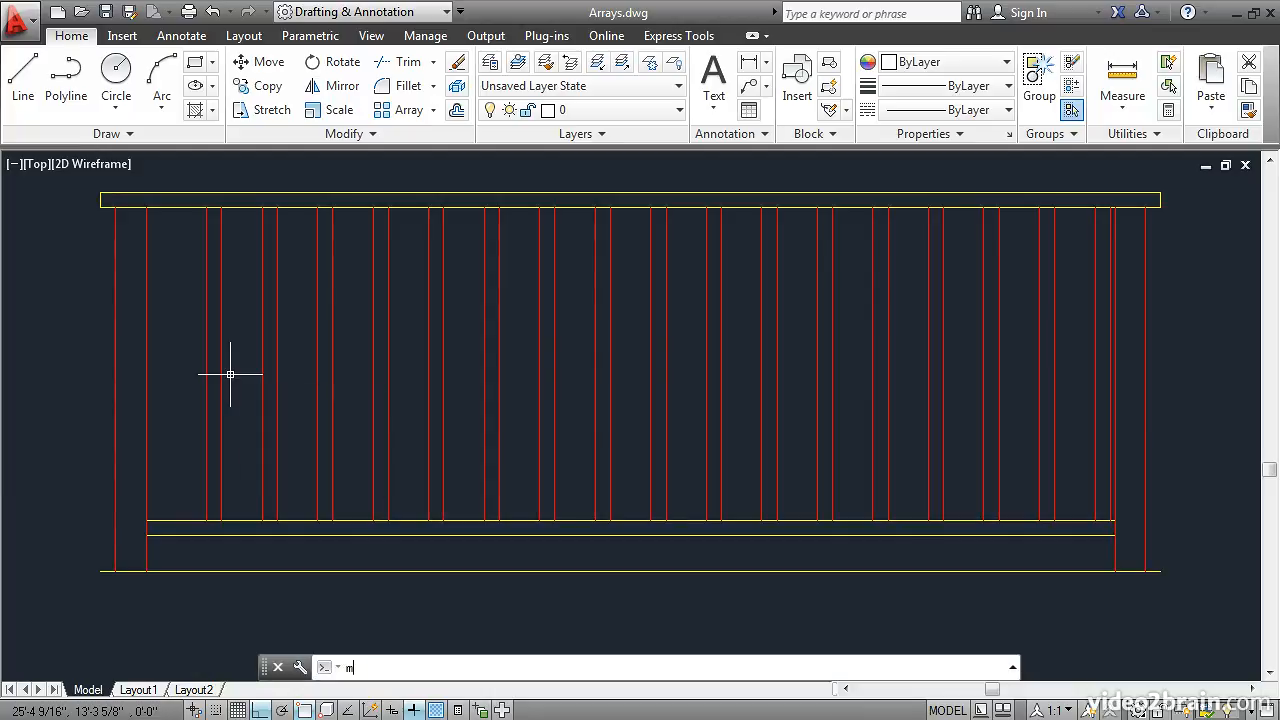
pyautogui.click(219, 492)
pyautogui.press('Return')
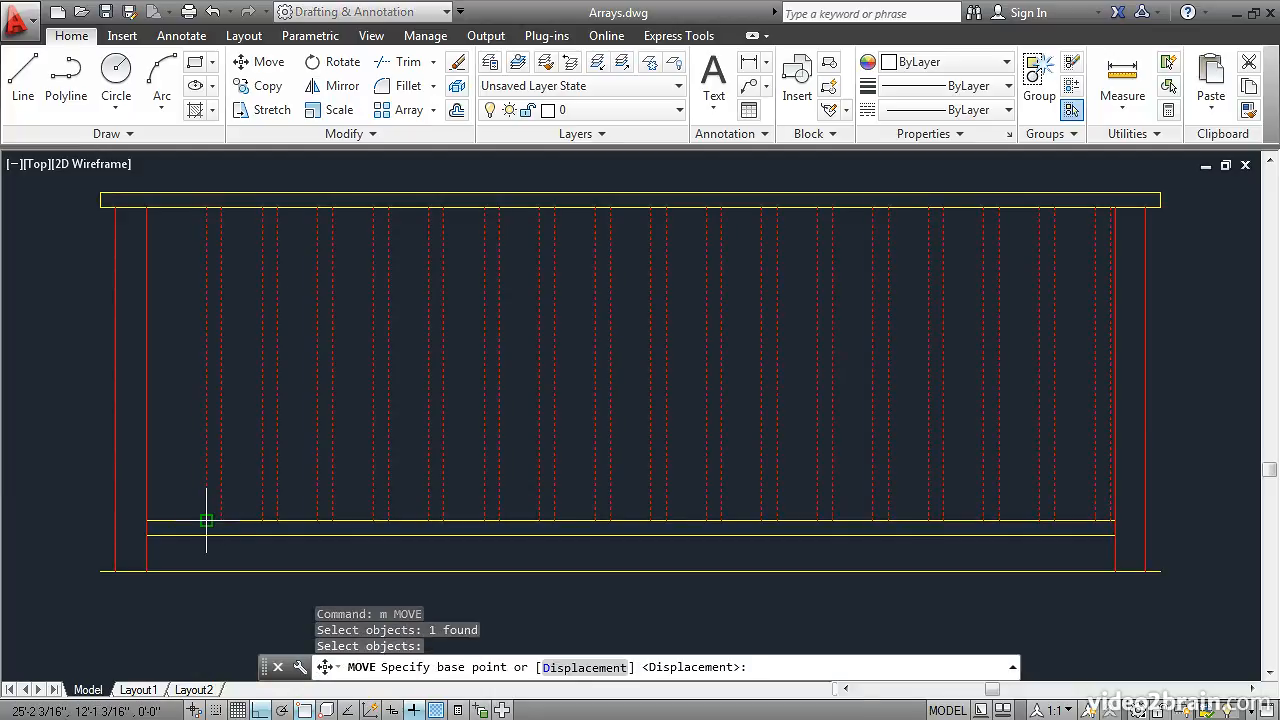
pyautogui.click(206, 520)
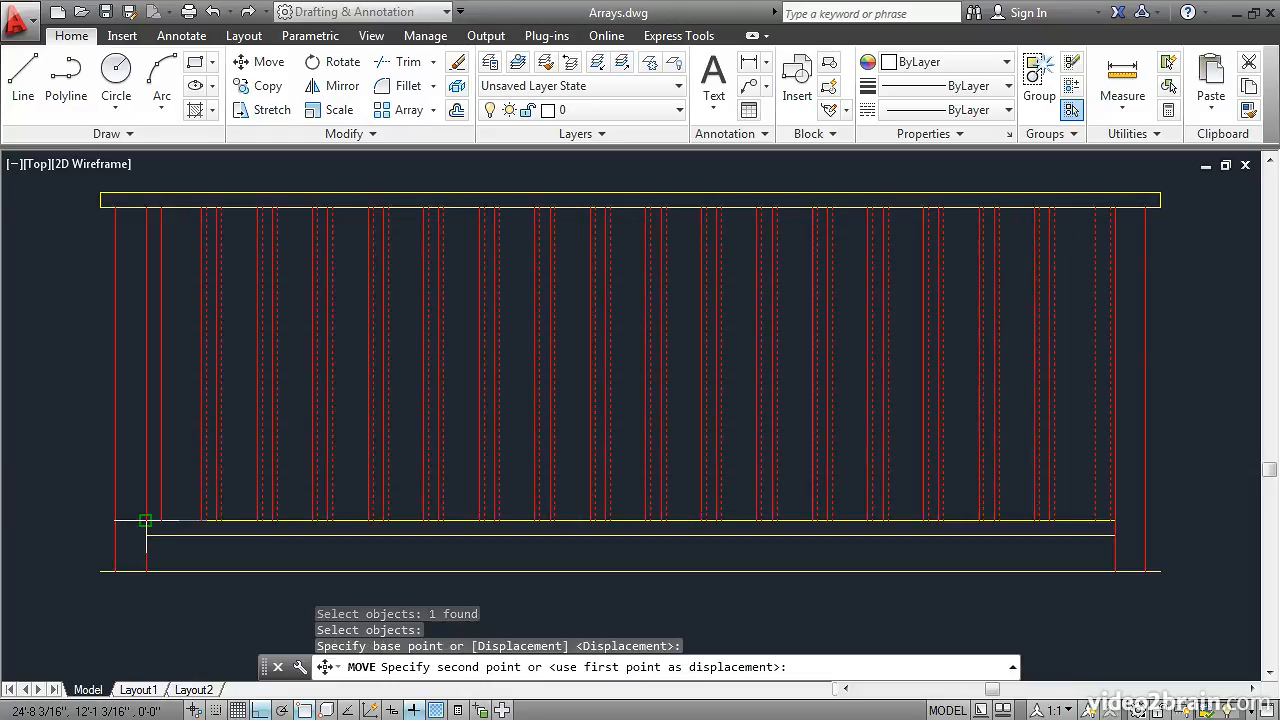
pyautogui.click(146, 520)
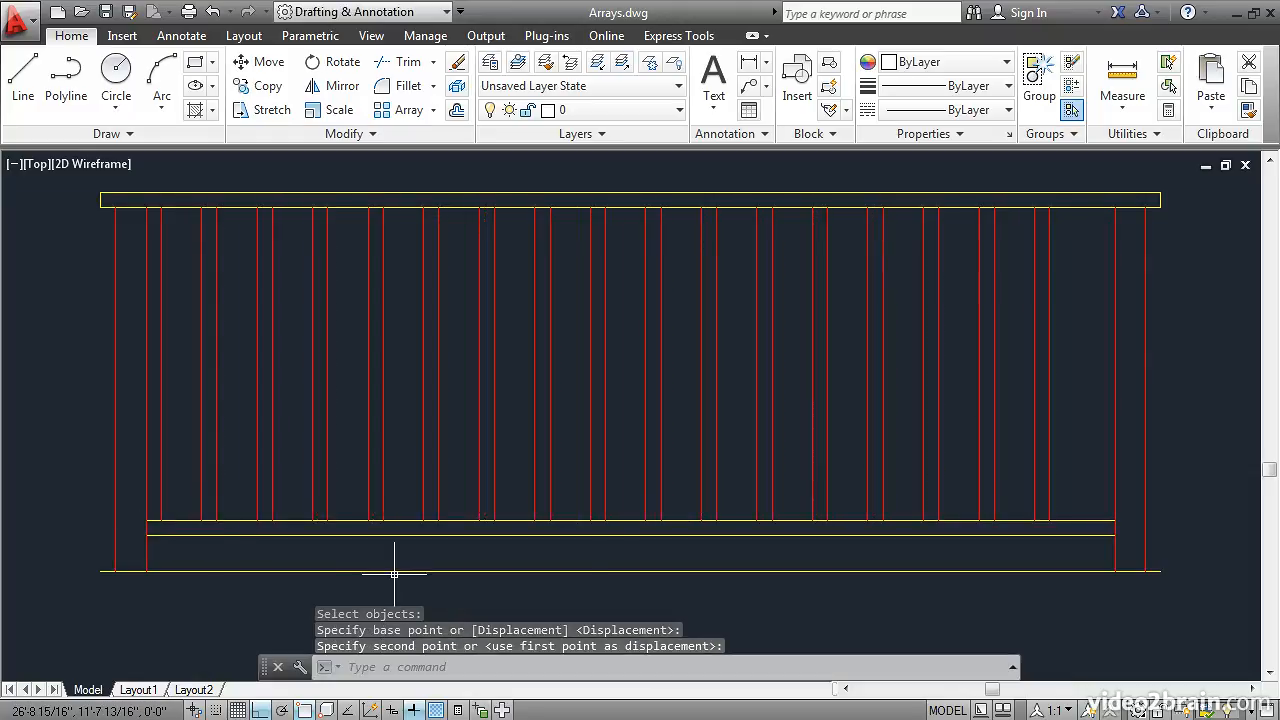
# Centre the array by moving its last baluster's lower-right endpoint to the midpoint between that point and the right post's inner edge.
pyautogui.press('Return')
pyautogui.click(1049, 497)
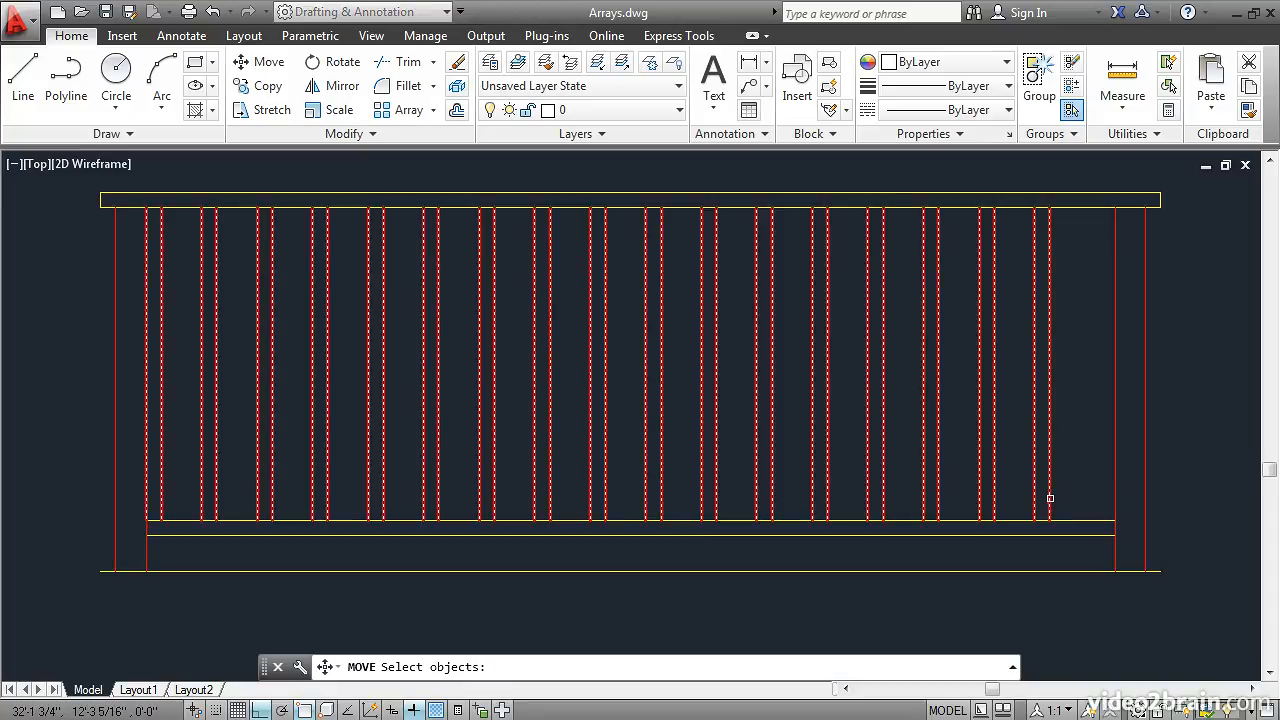
pyautogui.press('Return')
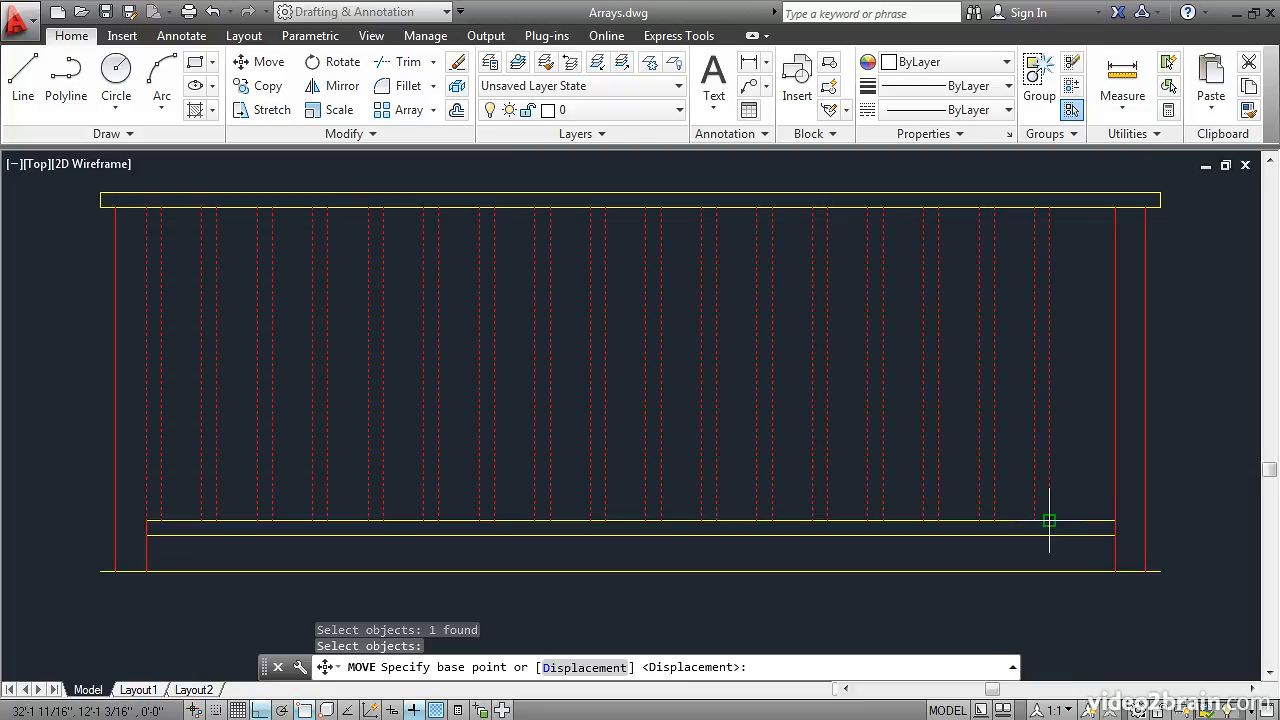
pyautogui.click(1049, 520)
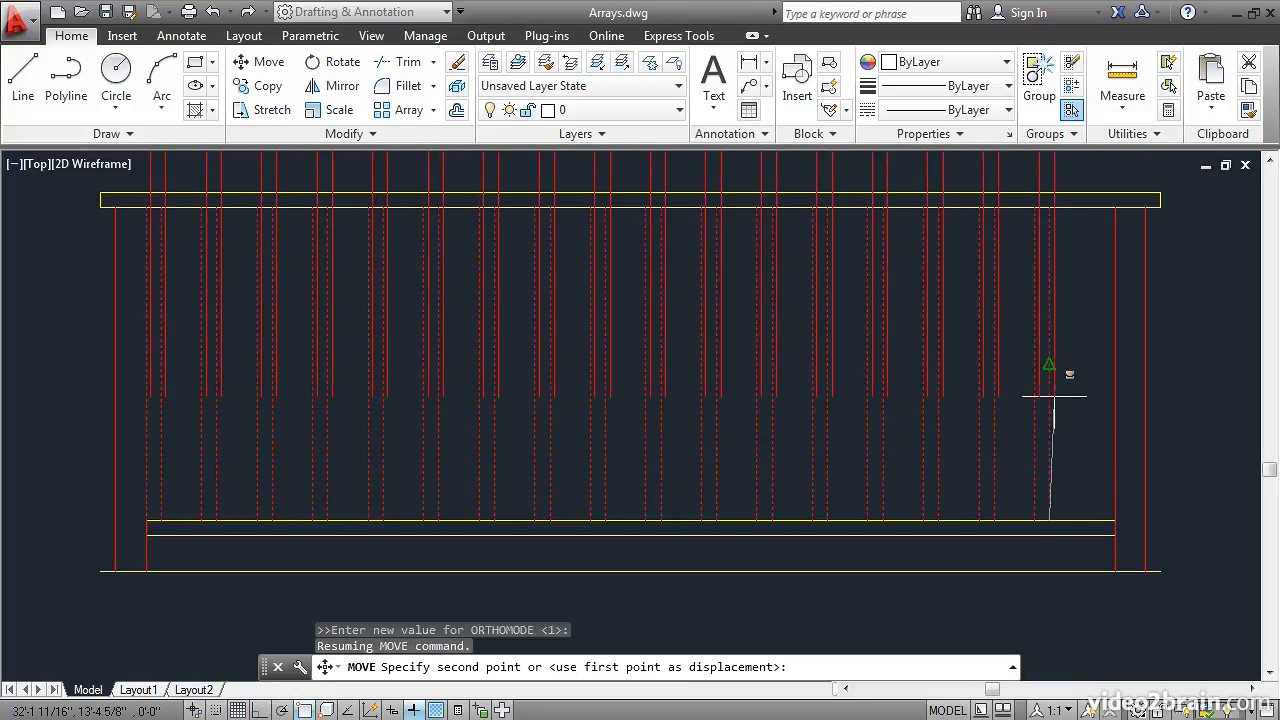
pyautogui.keyDown('shift'); pyautogui.rightClick(1052, 397); pyautogui.keyUp('shift')
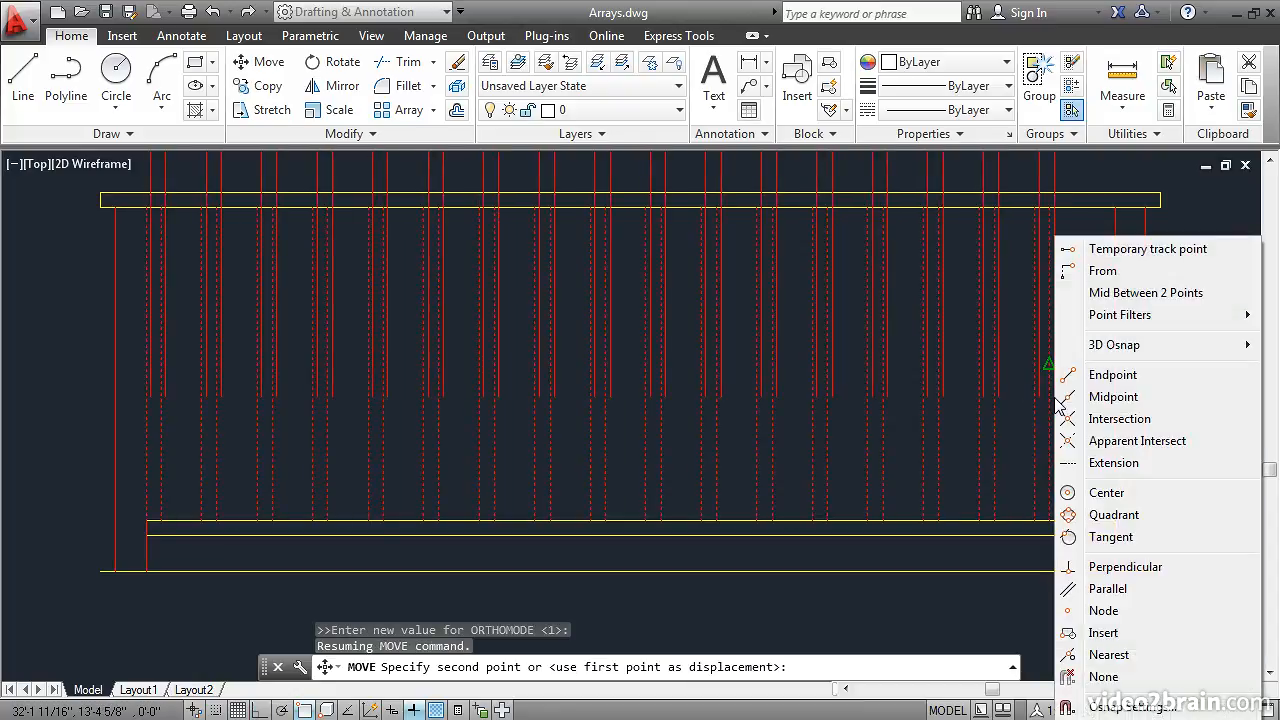
pyautogui.click(1143, 293)
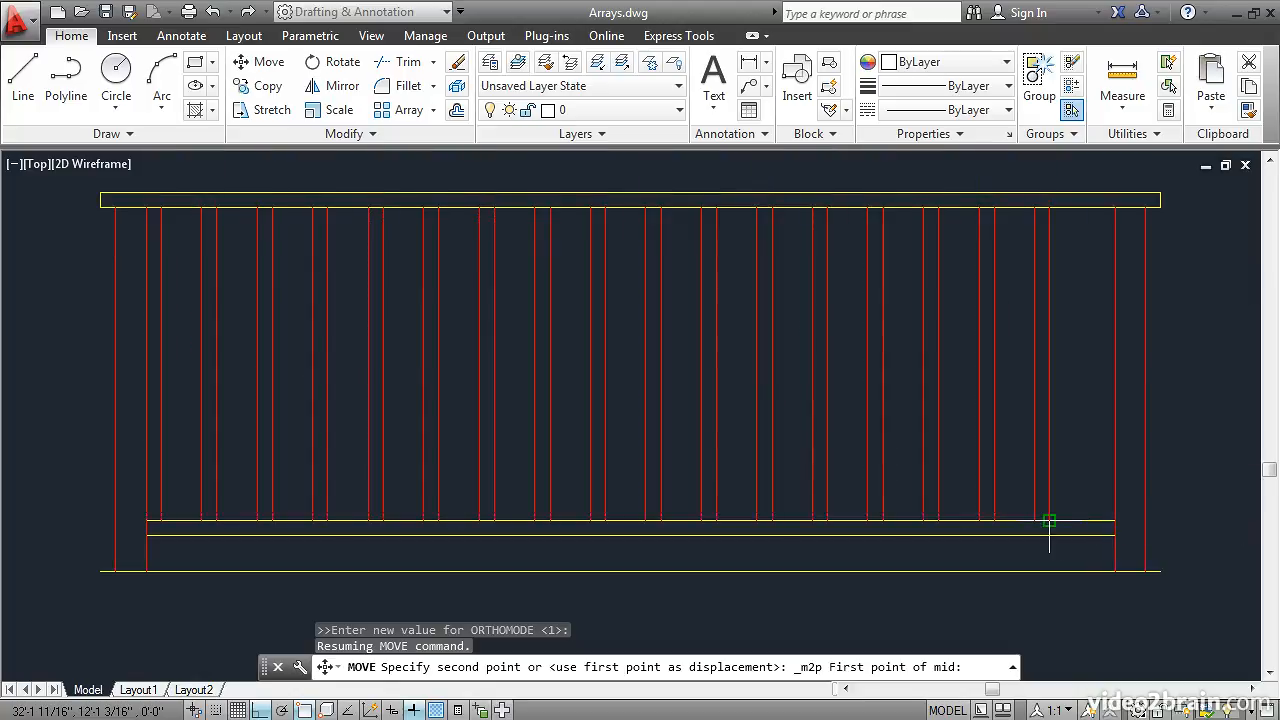
pyautogui.click(1112, 521)
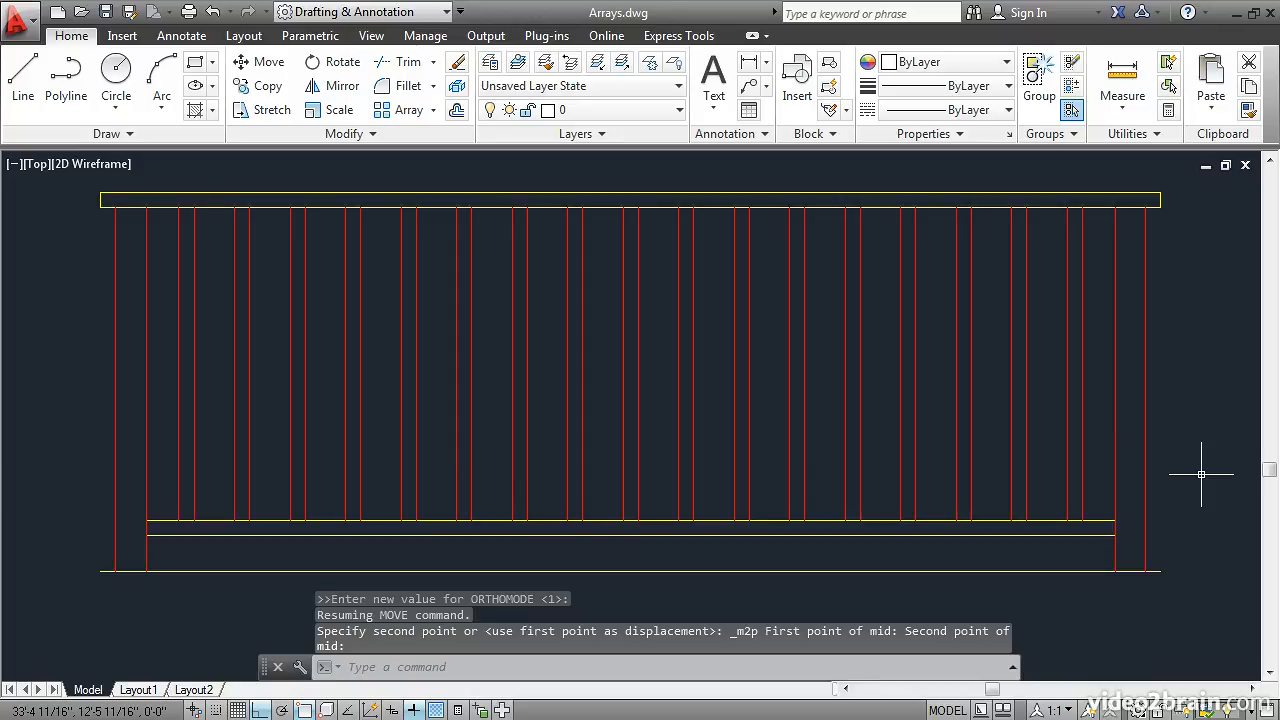
# Explode the baluster array into separate lines and check a single baluster edge by selecting and deselecting it.
pyautogui.click(458, 88)
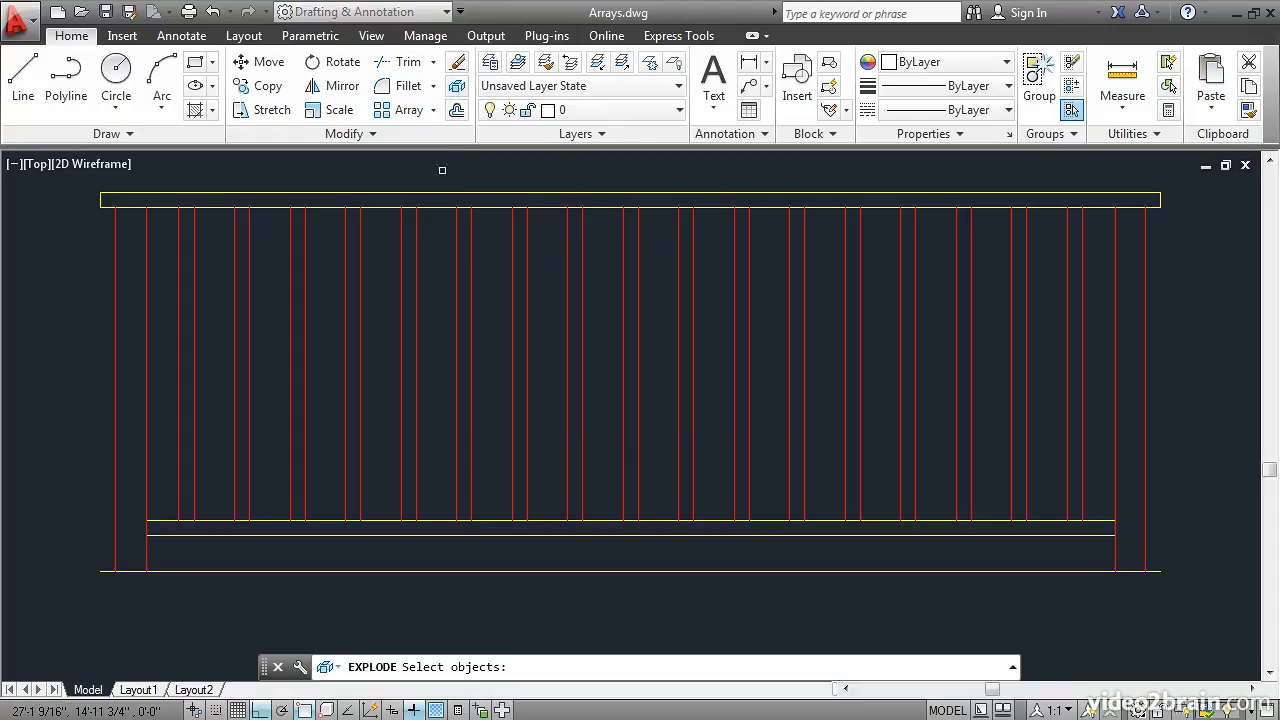
pyautogui.click(455, 360)
pyautogui.press('Return')
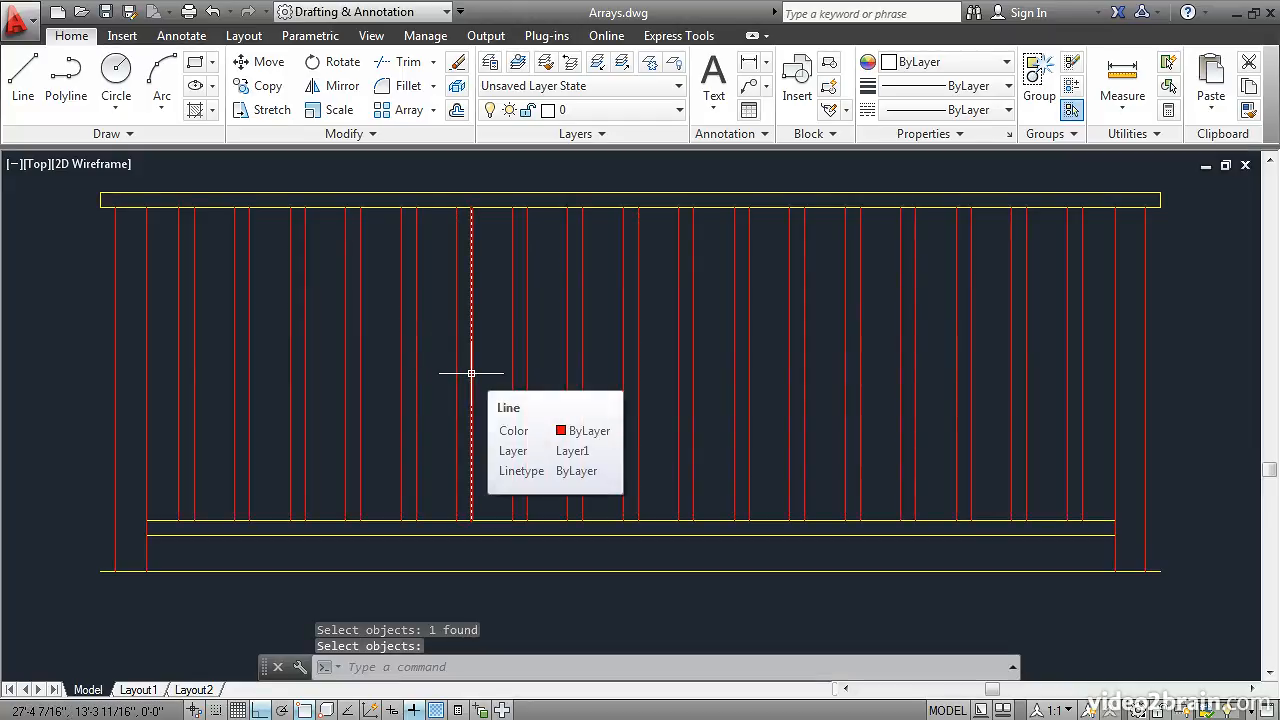
pyautogui.click(471, 373)
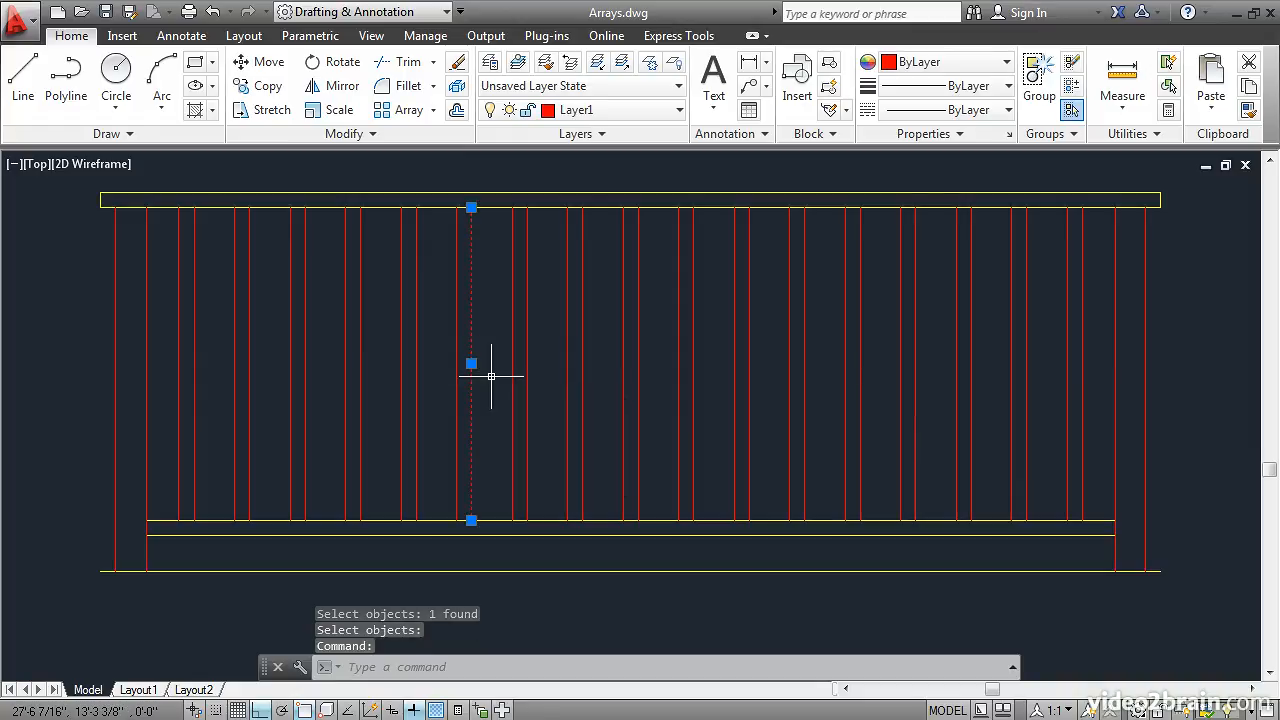
pyautogui.press('Escape')
# Create an associative polar array of the red propeller blade around the centre of the yellow hub circle.
pyautogui.scroll(1, 491, 376)
pyautogui.scroll(-3, 492, 376)
pyautogui.moveTo(509, 528); pyautogui.dragTo(509, 253, button='middle')
pyautogui.moveTo(503, 523); pyautogui.dragTo(491, 423, button='middle')
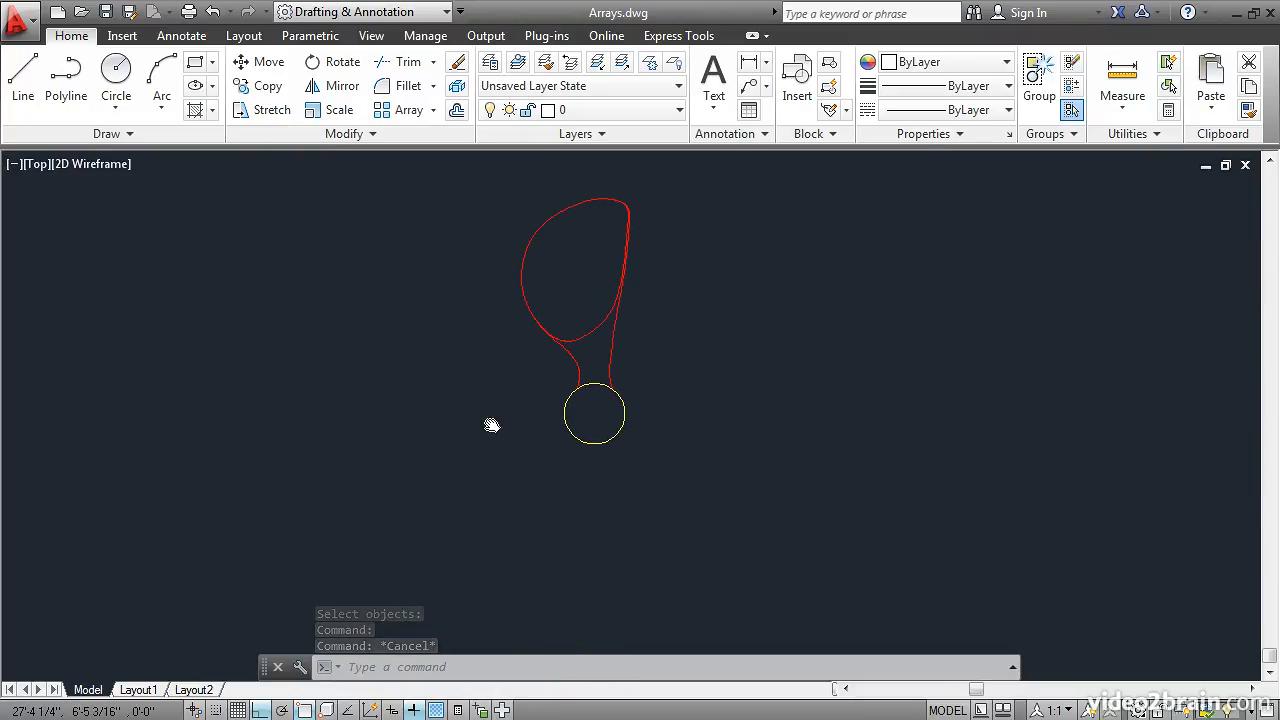
pyautogui.click(433, 111)
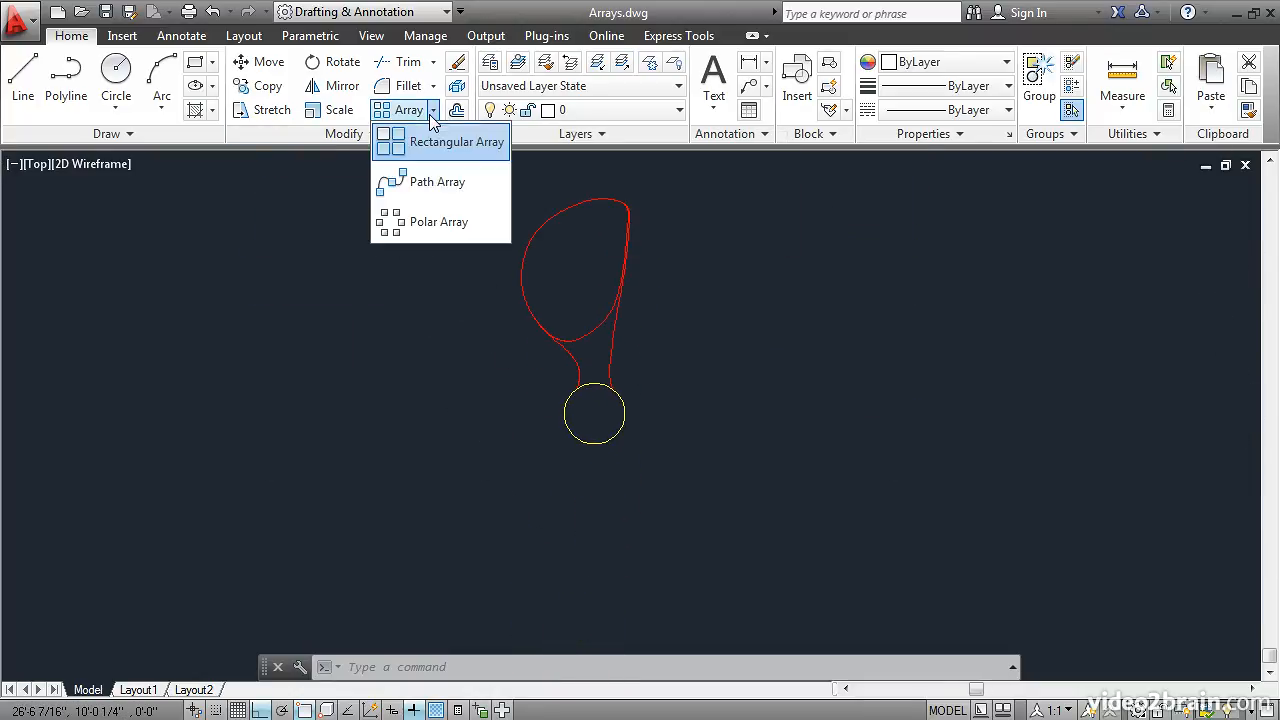
pyautogui.click(414, 227)
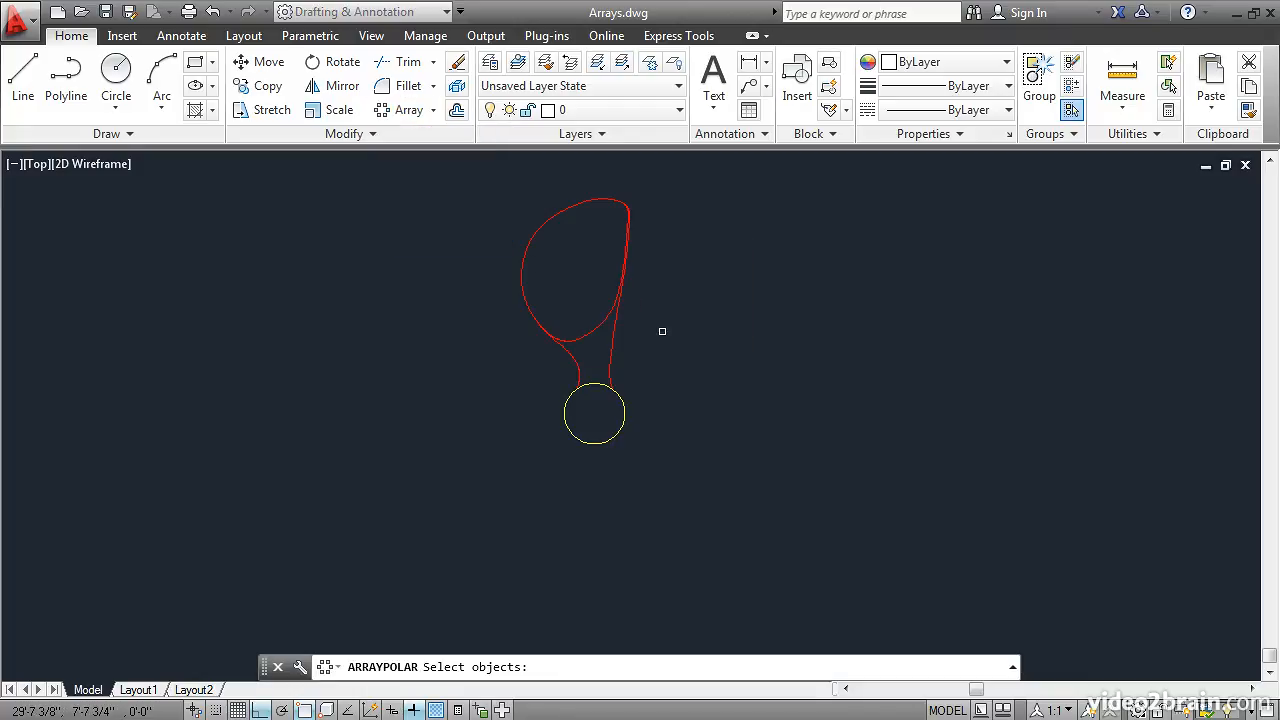
pyautogui.click(646, 357)
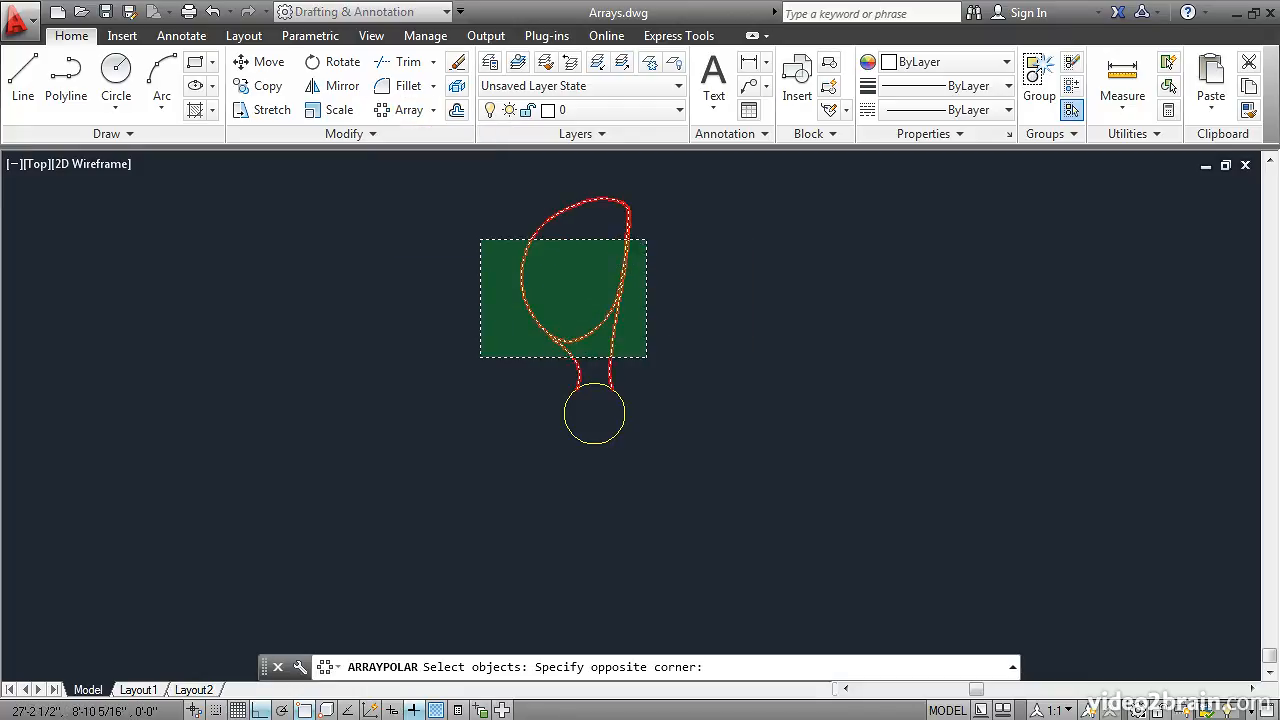
pyautogui.click(481, 235)
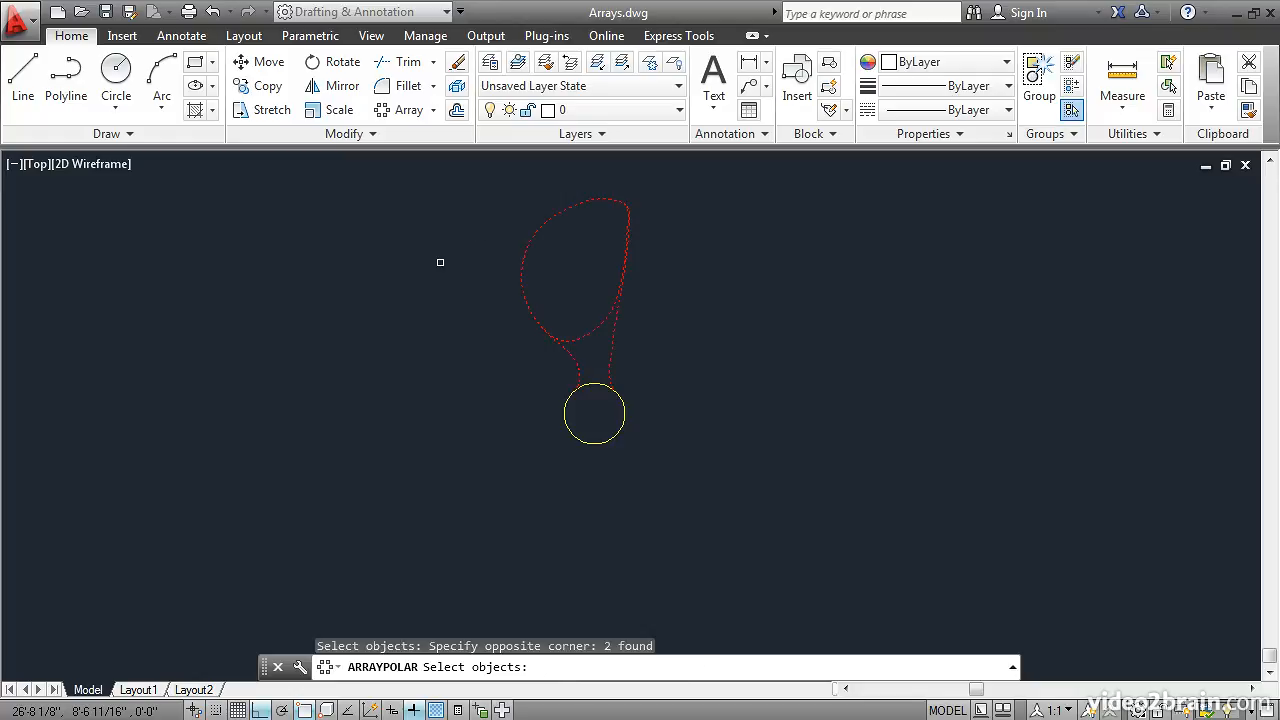
pyautogui.press('Return')
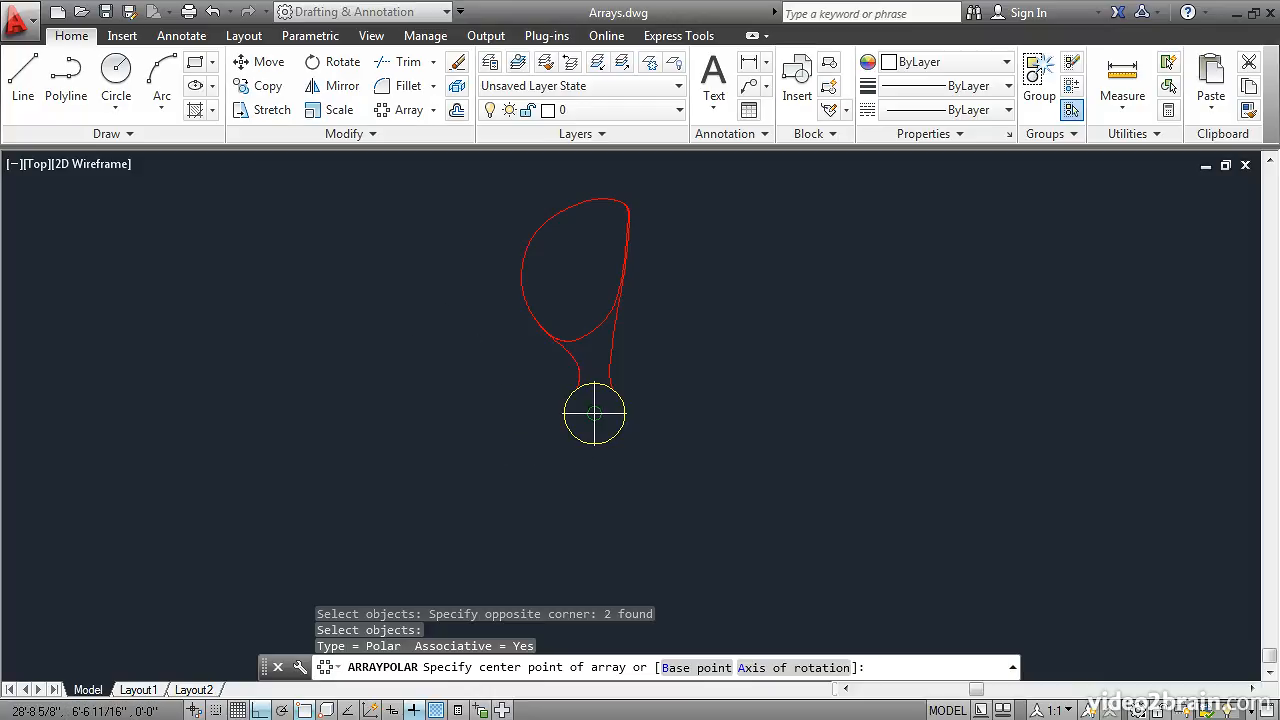
pyautogui.click(594, 412)
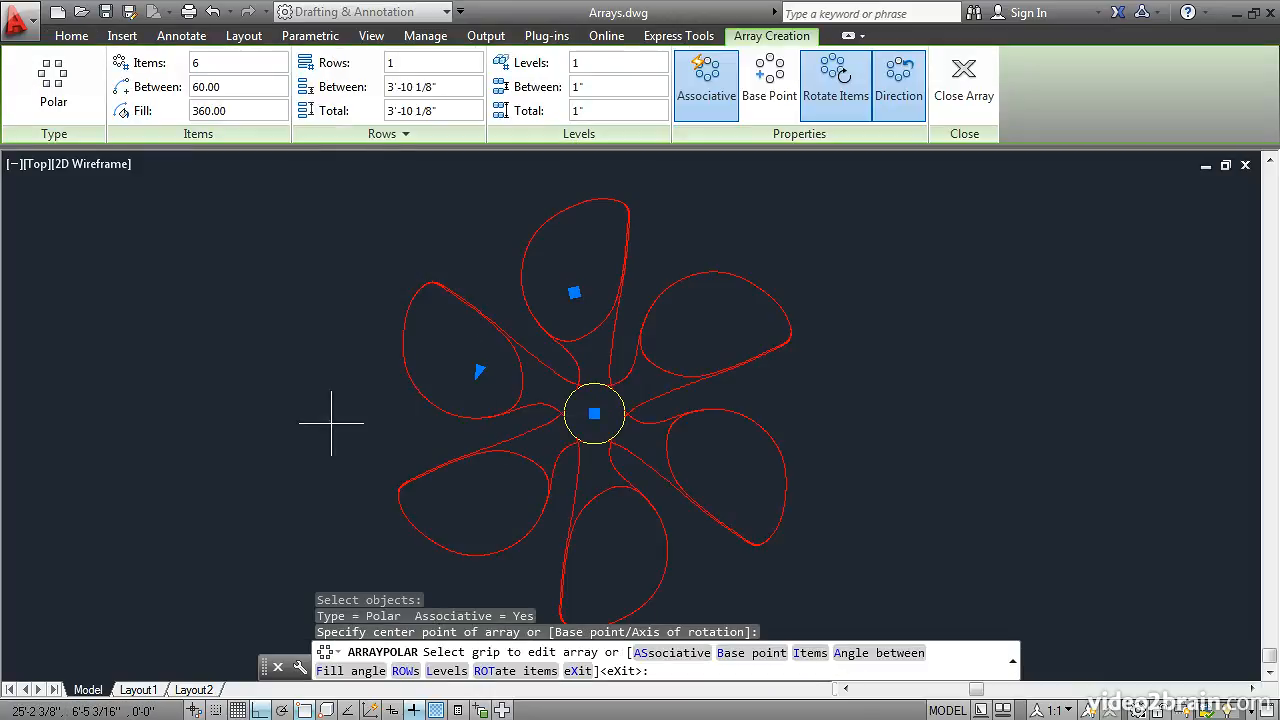
# Set the propeller blade array's item count to 4.
pyautogui.click(204, 66)
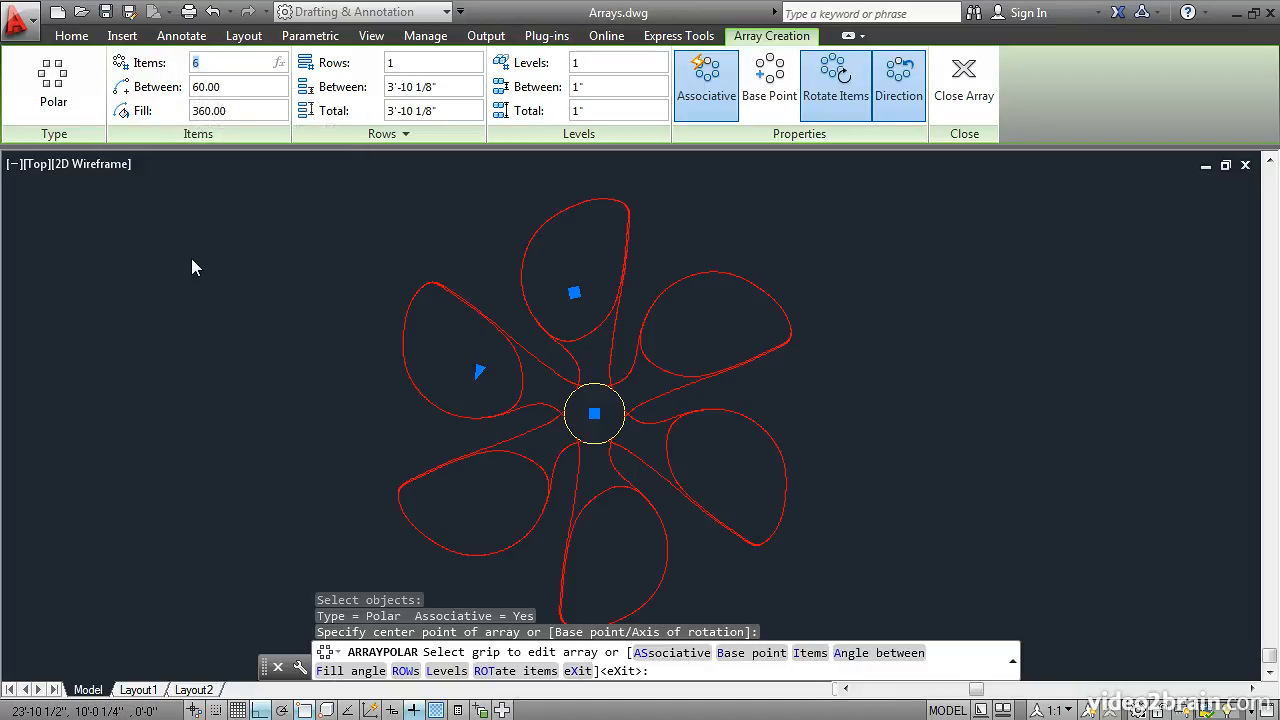
pyautogui.write('4')
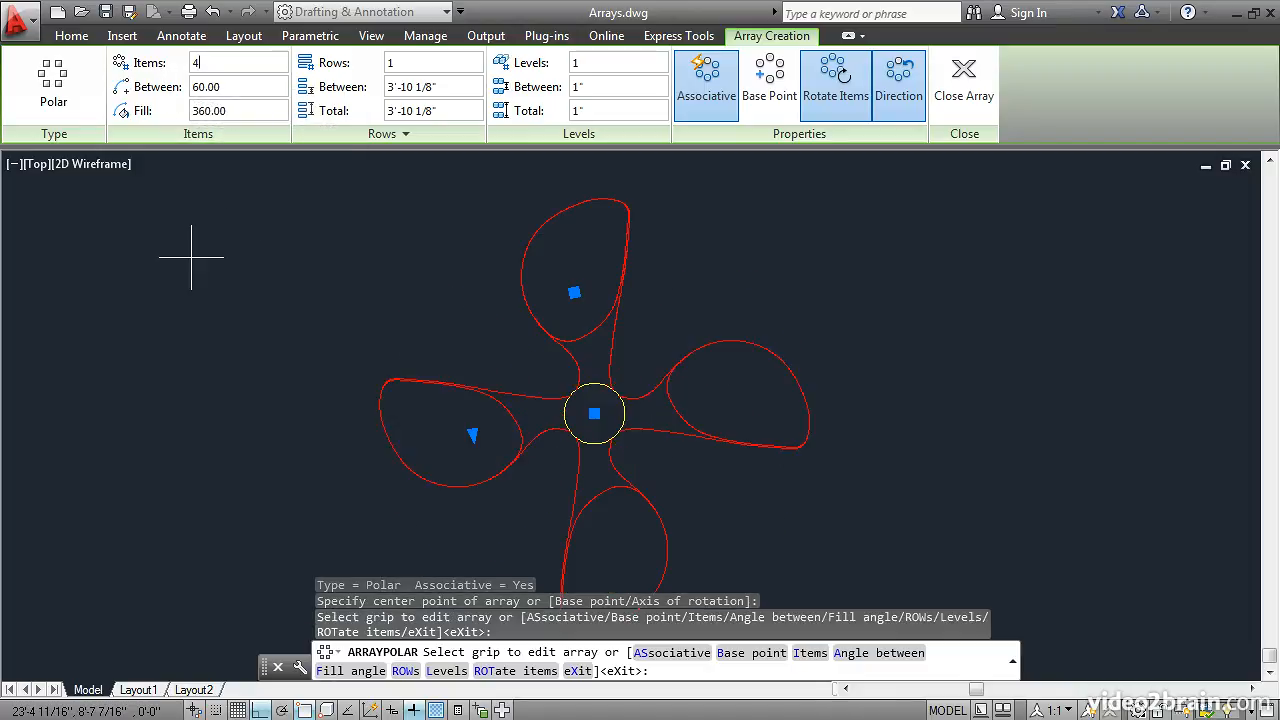
pyautogui.scroll(-2, 268, 336)
pyautogui.scroll(3, 354, 323)
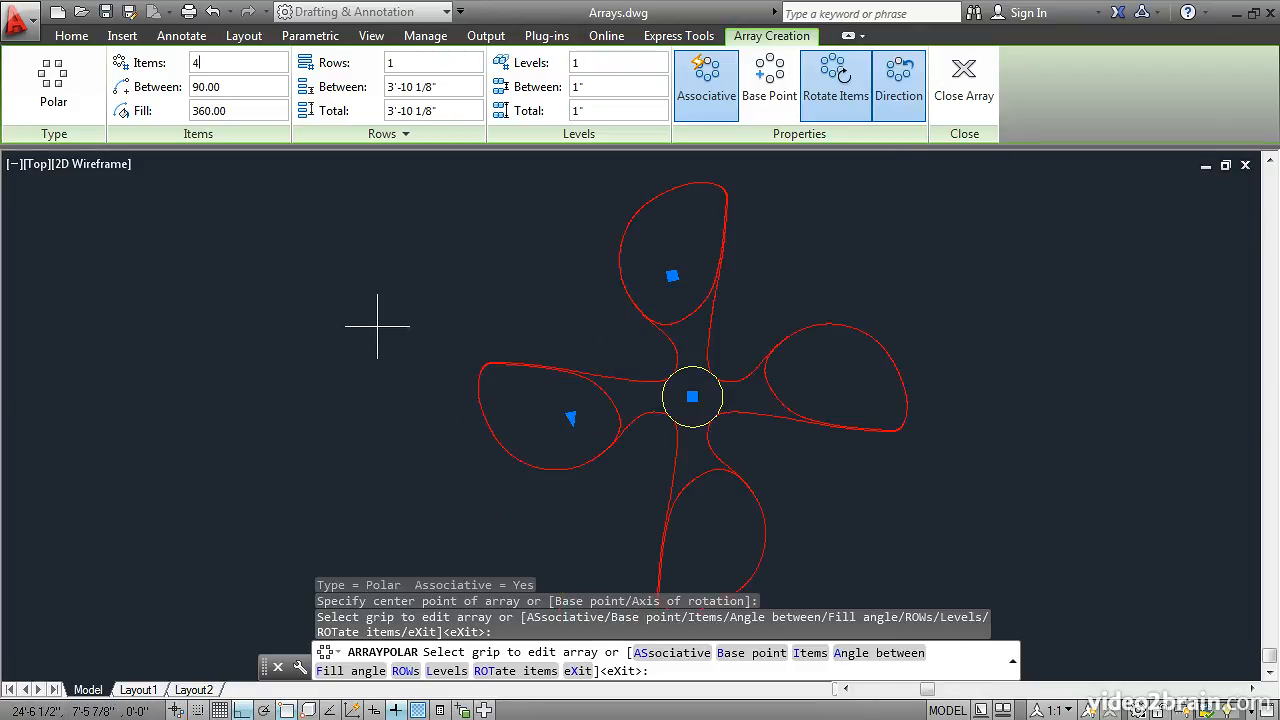
# Set the propeller blade array's item count to 3.
pyautogui.moveTo(201, 63); pyautogui.dragTo(173, 67)
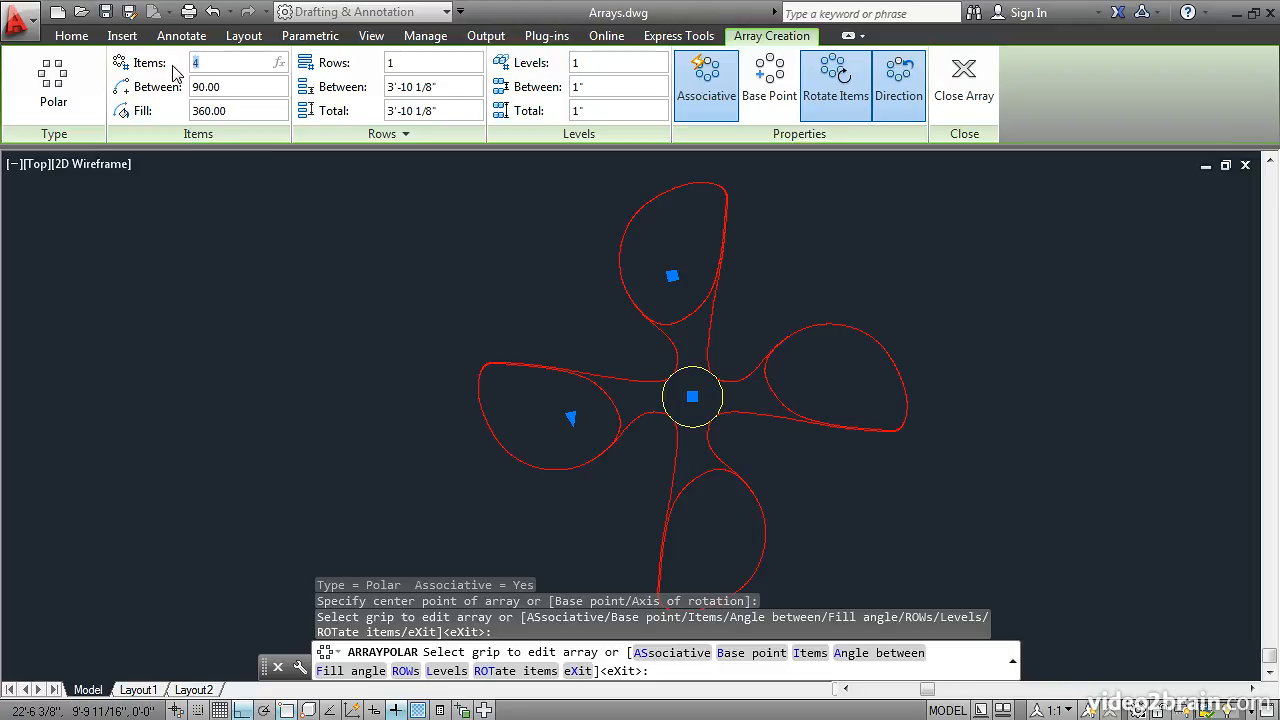
pyautogui.press('Return')
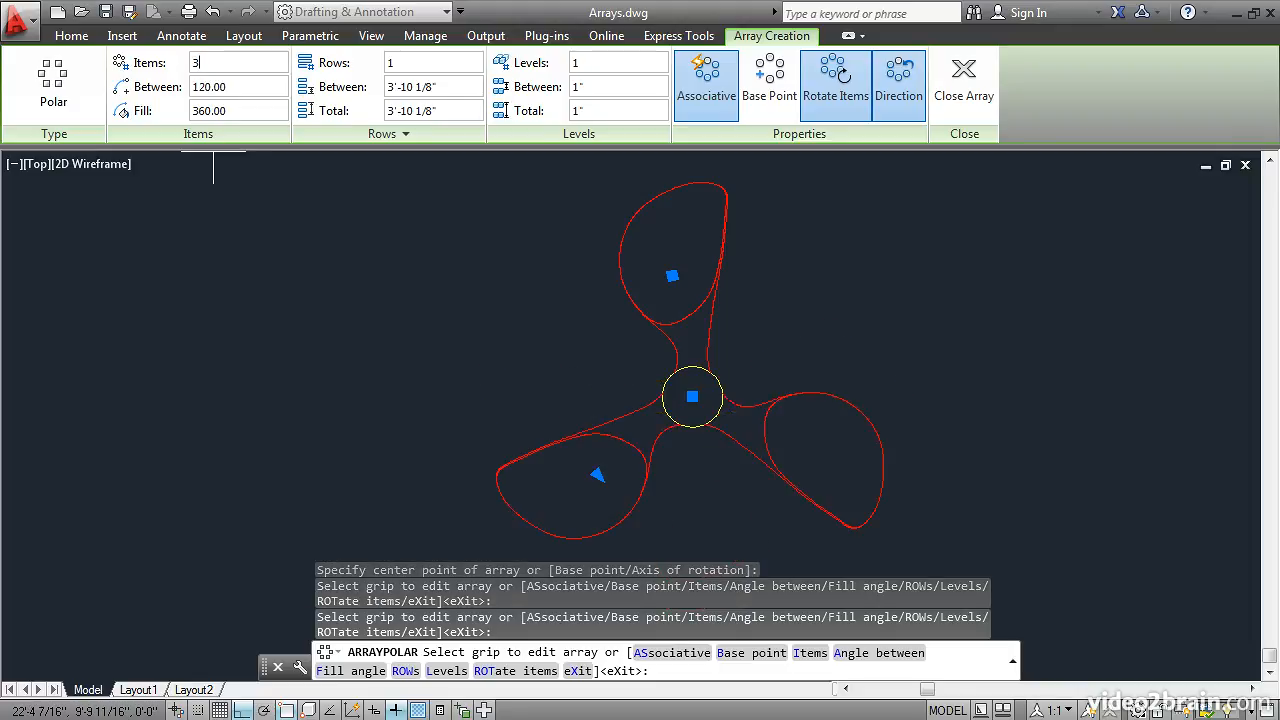
pyautogui.moveTo(467, 287); pyautogui.dragTo(392, 296, button='middle')
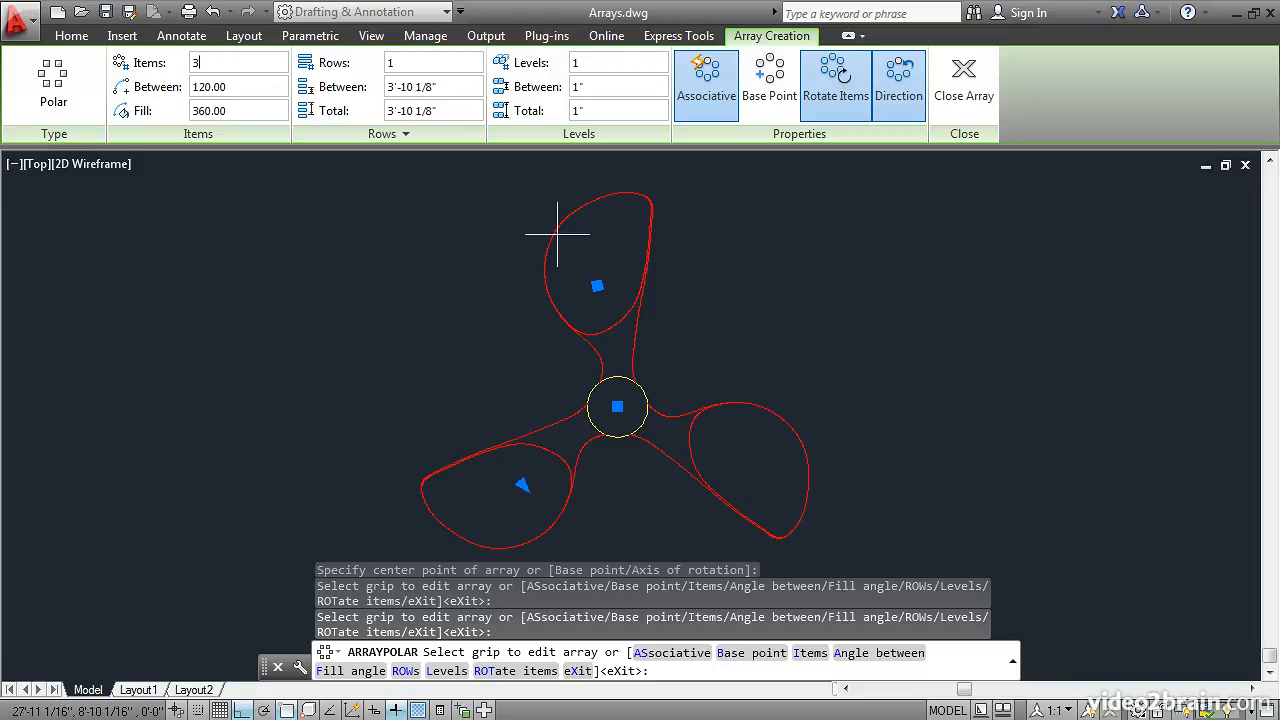
# Switch rotation of the arrayed blades off and back on, and finish the polar array.
pyautogui.click(829, 88)
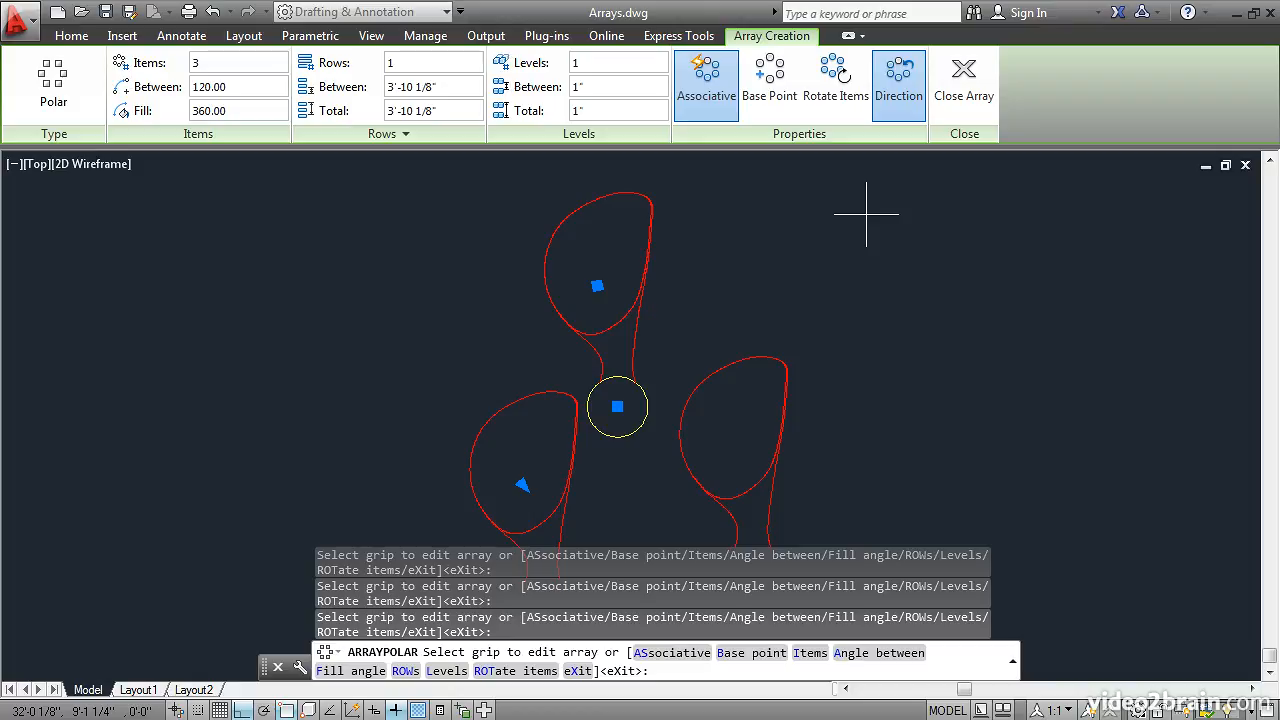
pyautogui.click(826, 90)
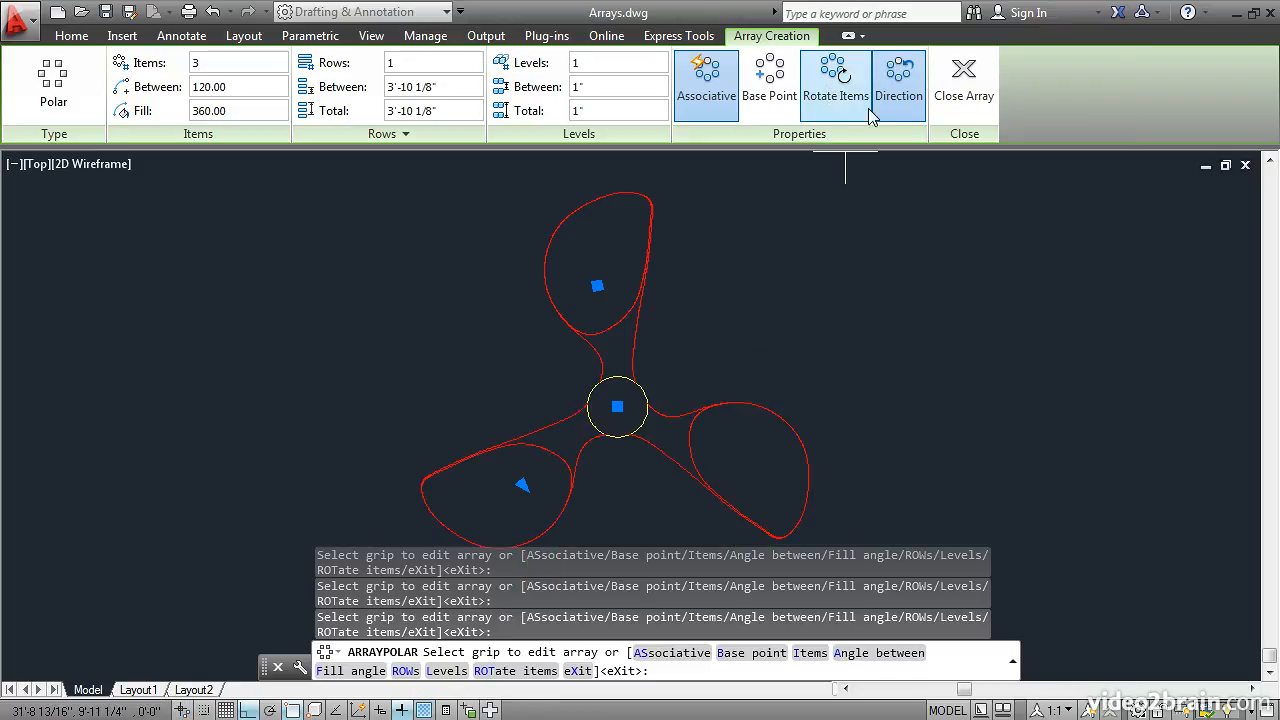
pyautogui.click(968, 92)
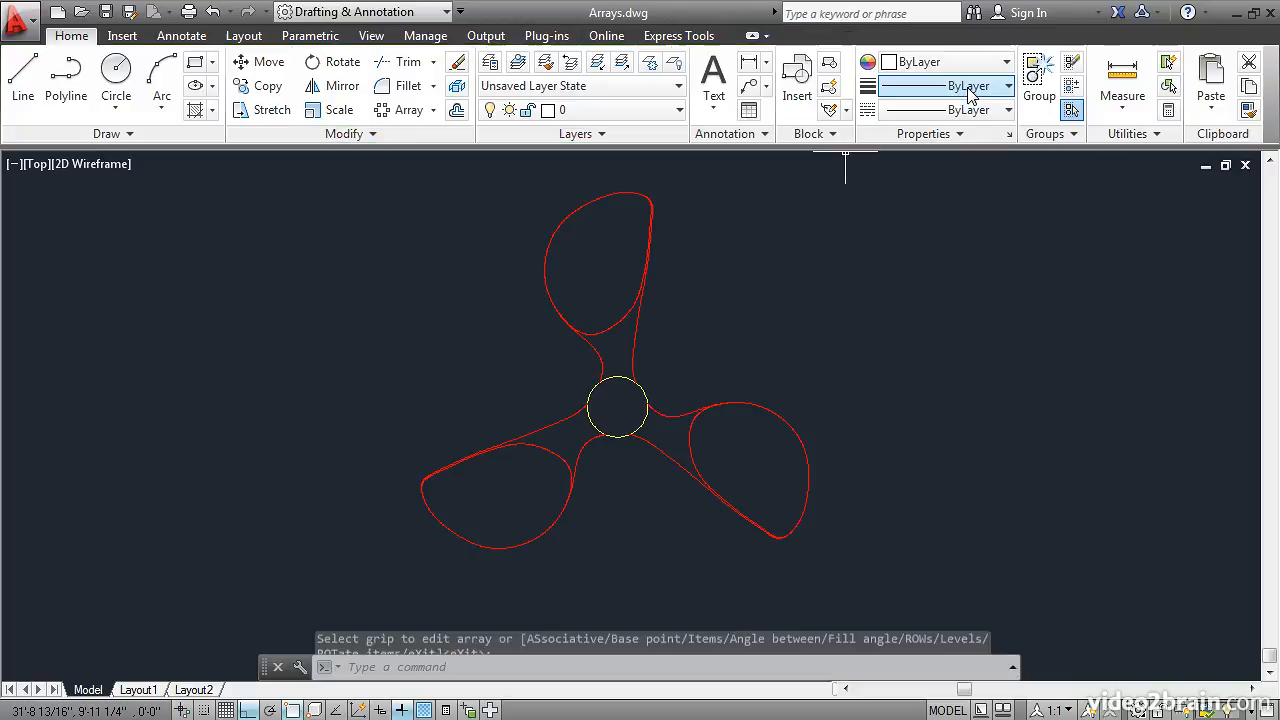
# Create an associative path array of the green shrub along the white curve, starting from the curve's end at the shrub.
pyautogui.scroll(-2, 803, 280)
pyautogui.scroll(-2, 803, 280)
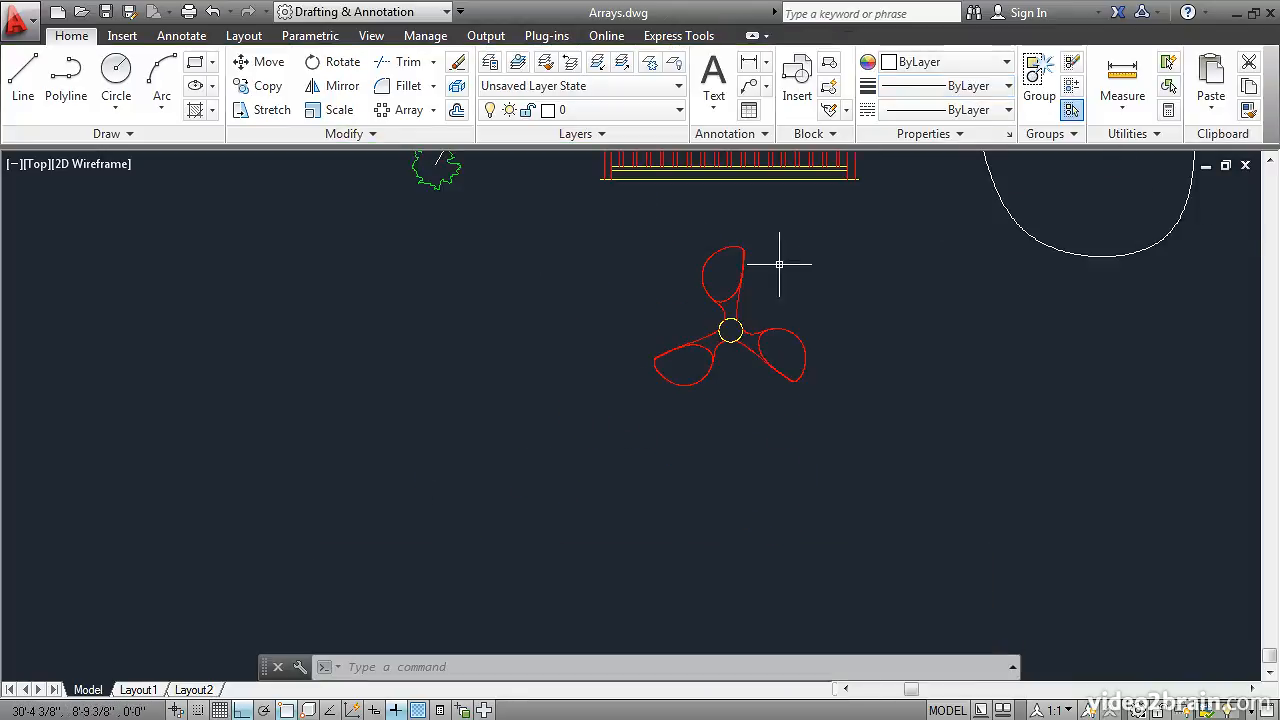
pyautogui.moveTo(623, 220)
pyautogui.mouseDown(button='middle')
pyautogui.moveTo(571, 380)
pyautogui.moveTo(464, 526)
pyautogui.mouseUp(button='middle')
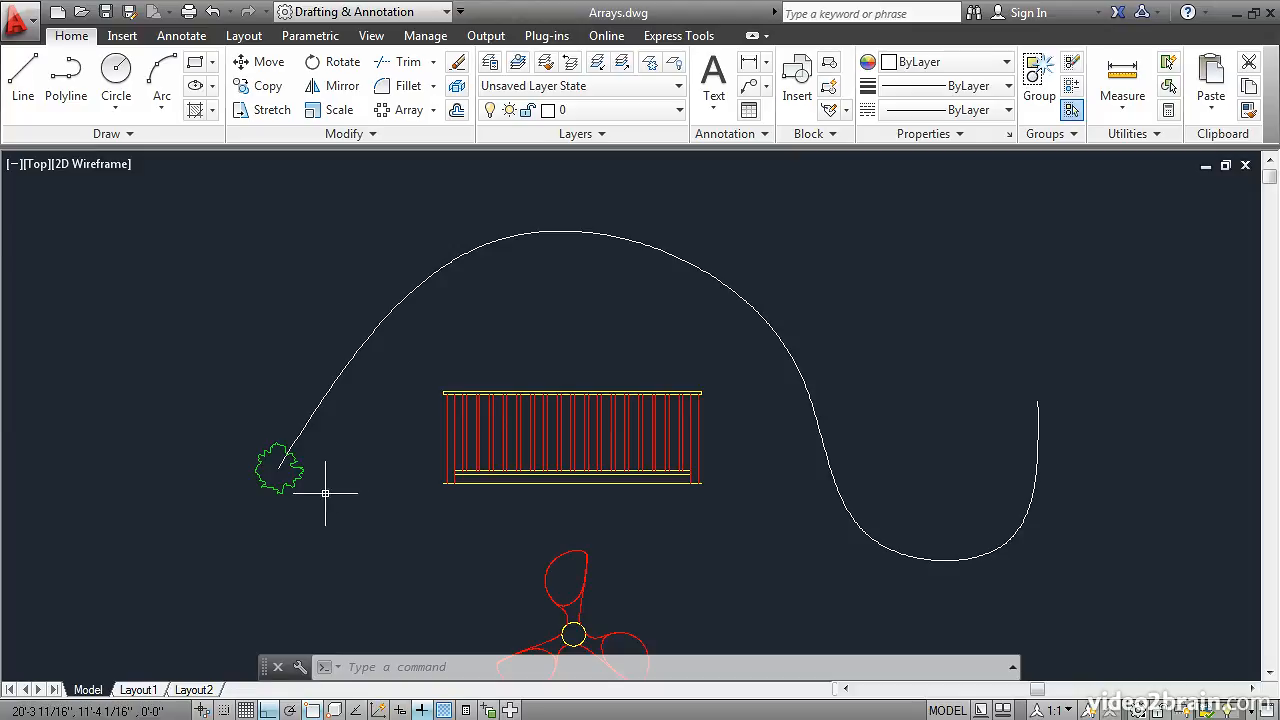
pyautogui.click(433, 110)
pyautogui.click(411, 182)
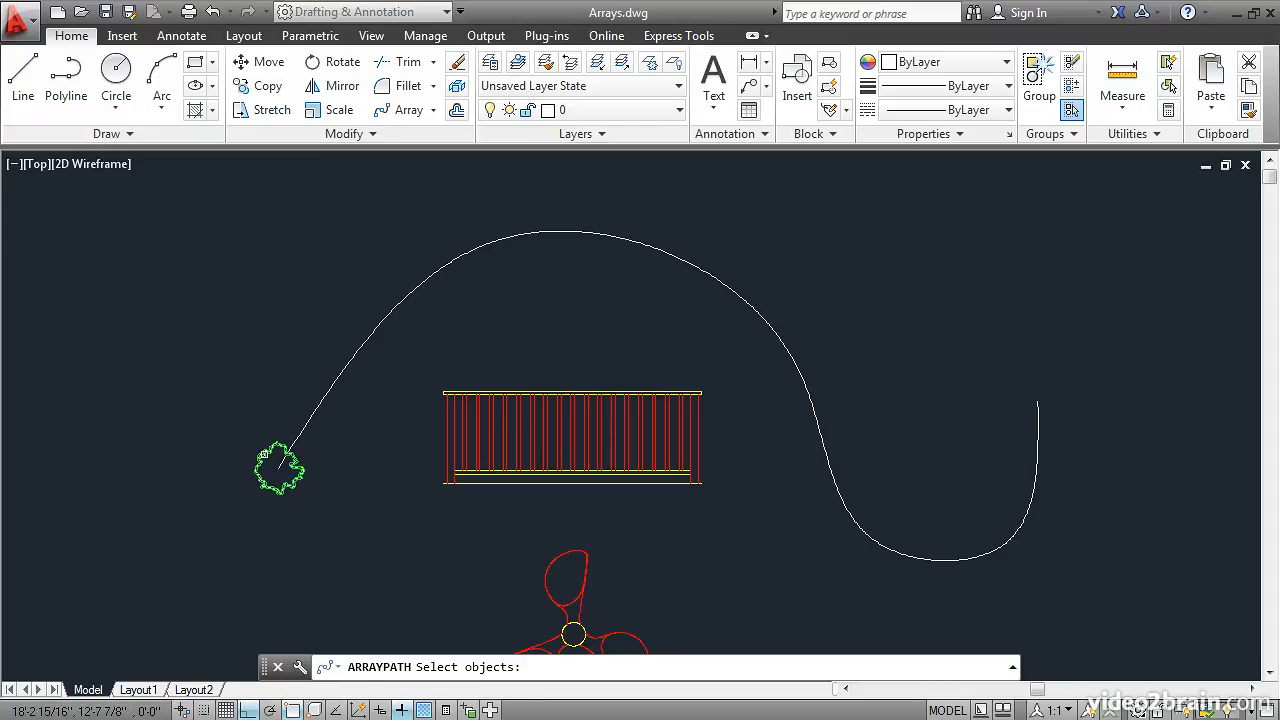
pyautogui.click(264, 455)
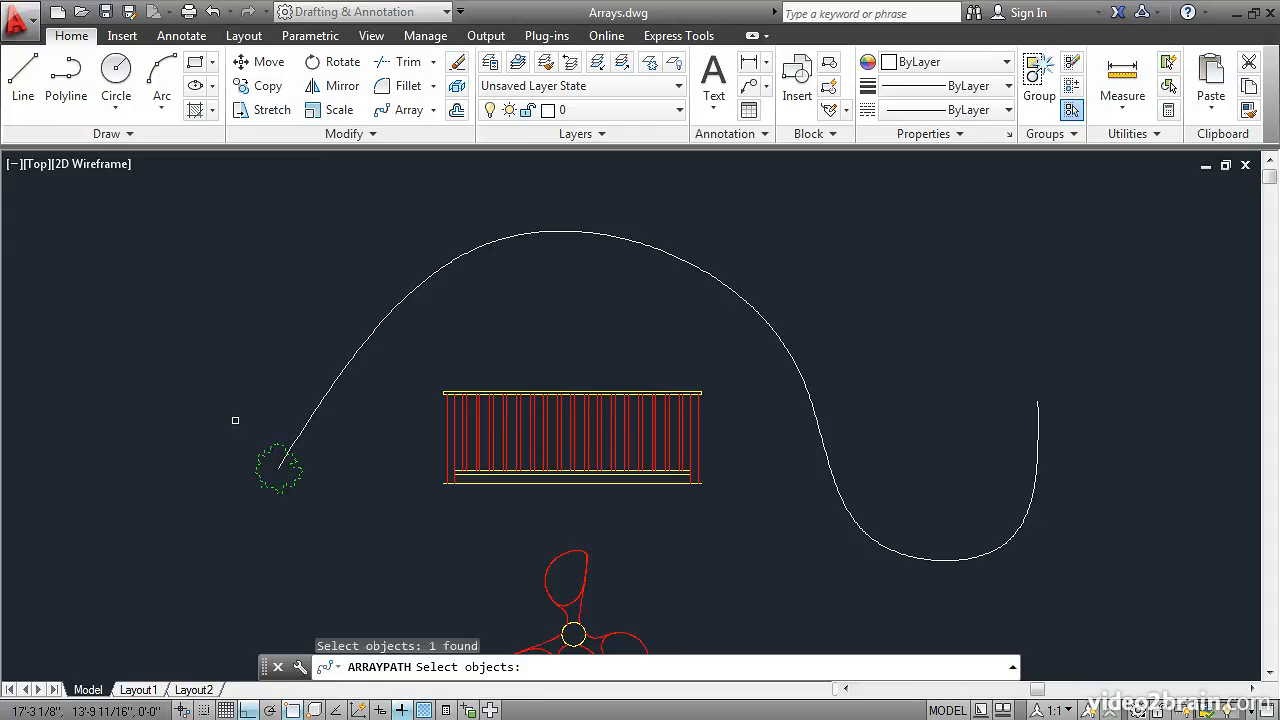
pyautogui.press('Return')
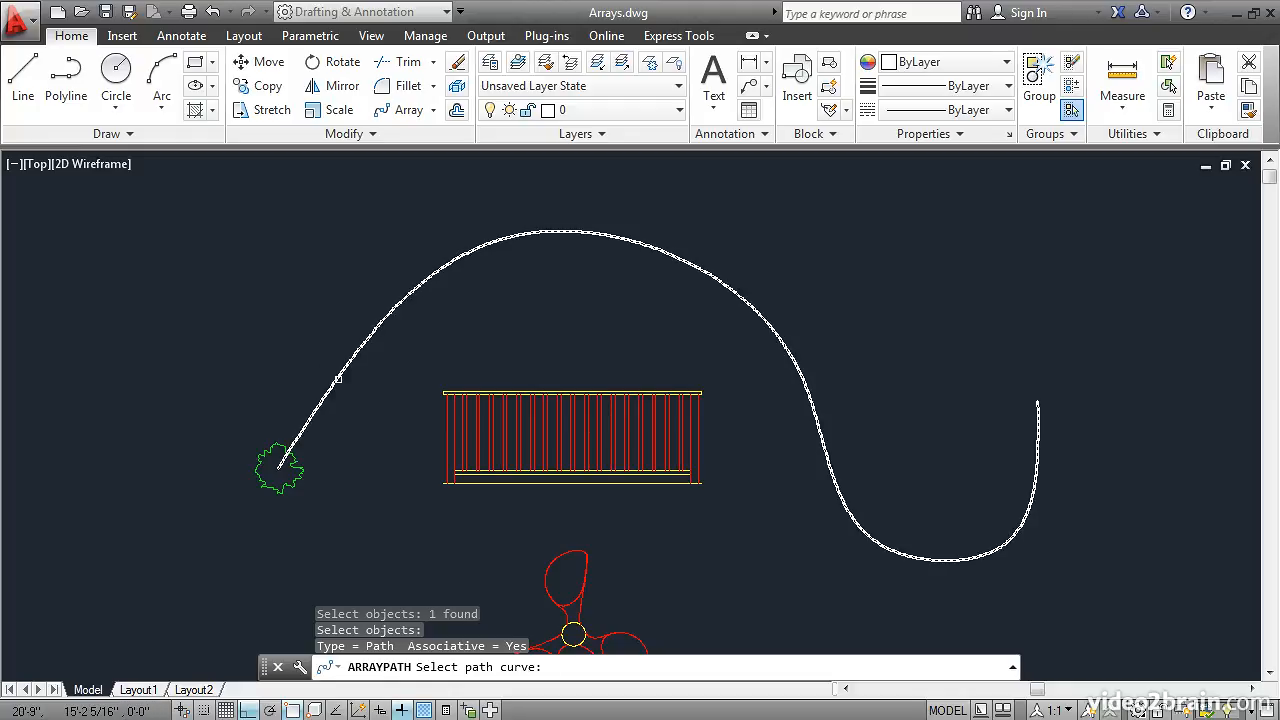
pyautogui.click(338, 379)
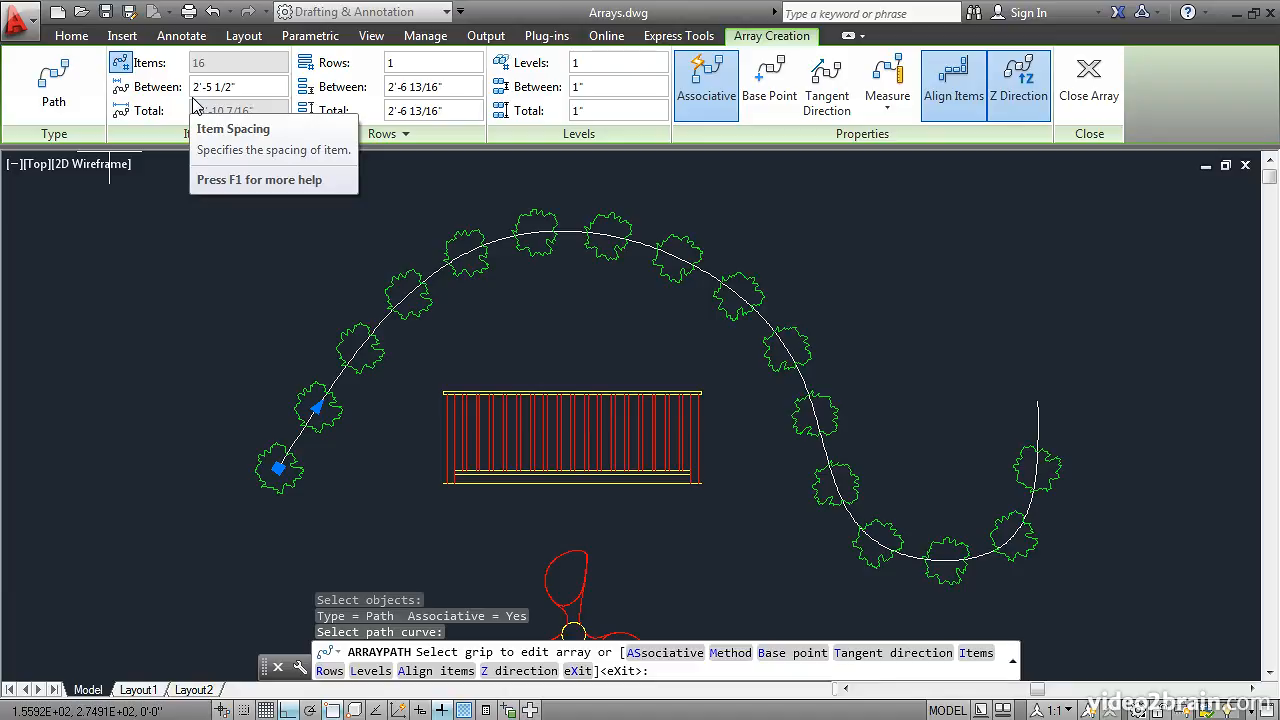
# Set the spacing between the shrubs in the path array to 4'.
pyautogui.click(241, 89)
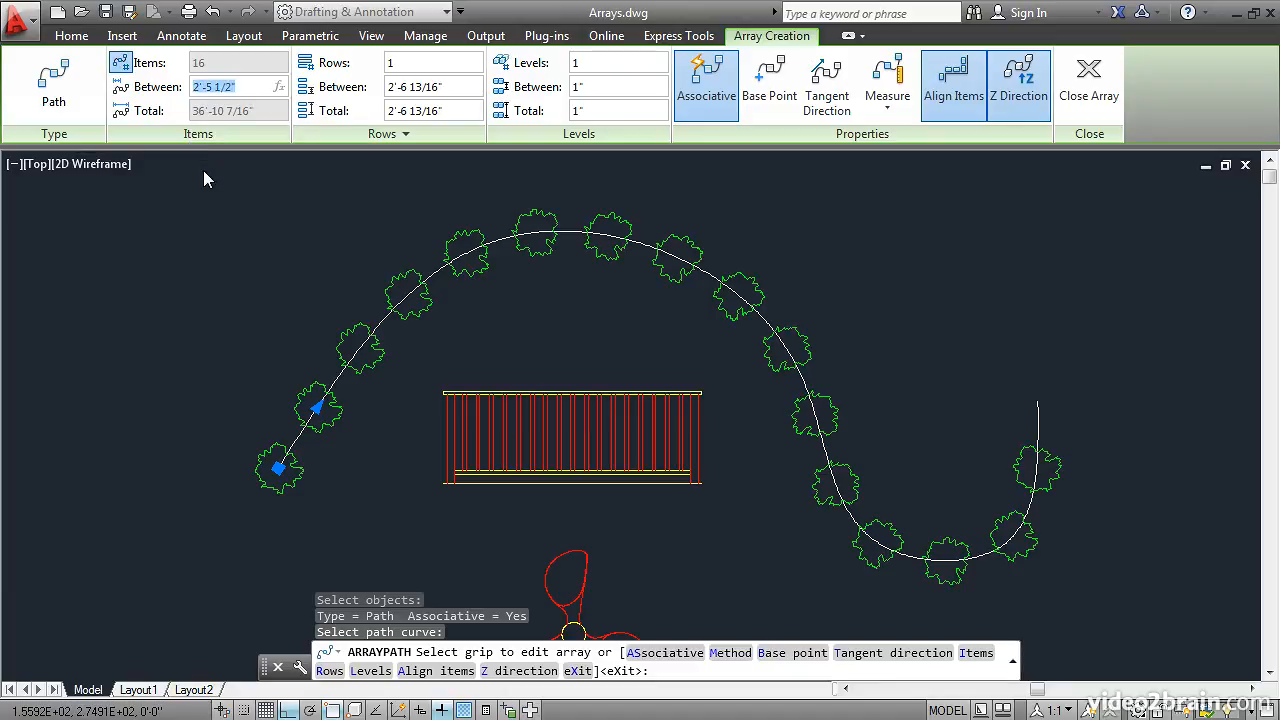
pyautogui.write("4'")
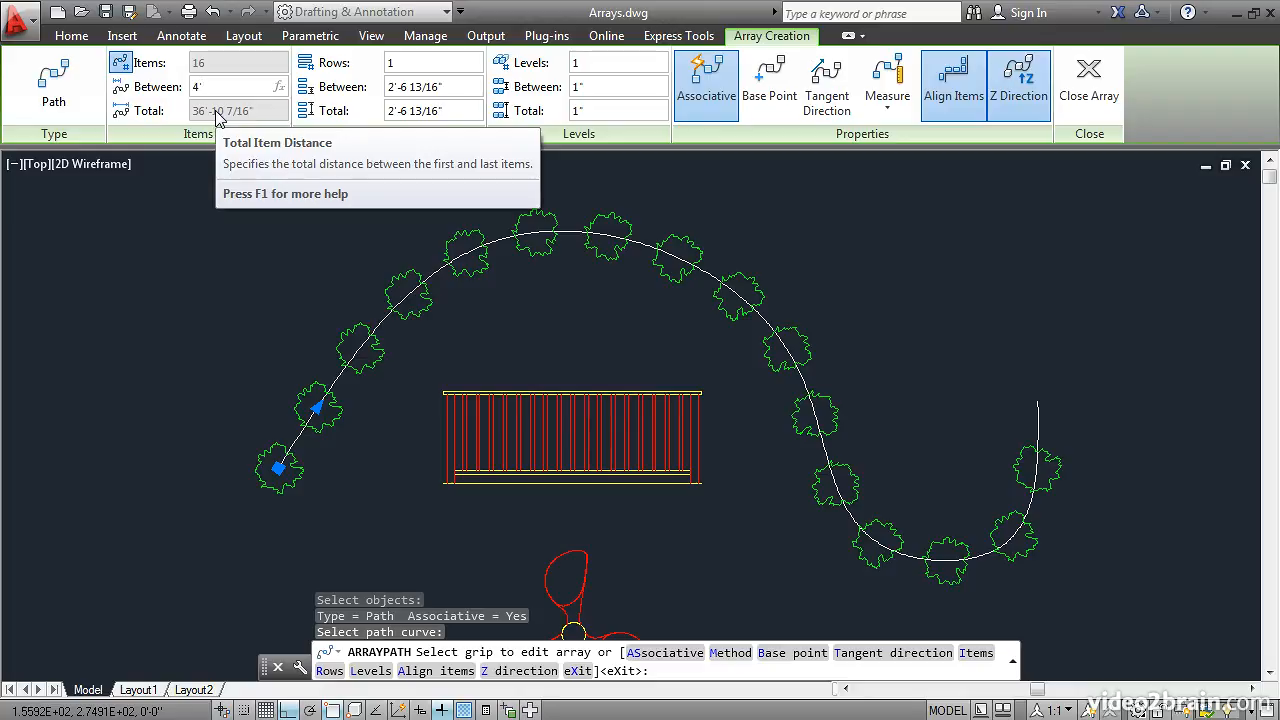
pyautogui.press('Return')
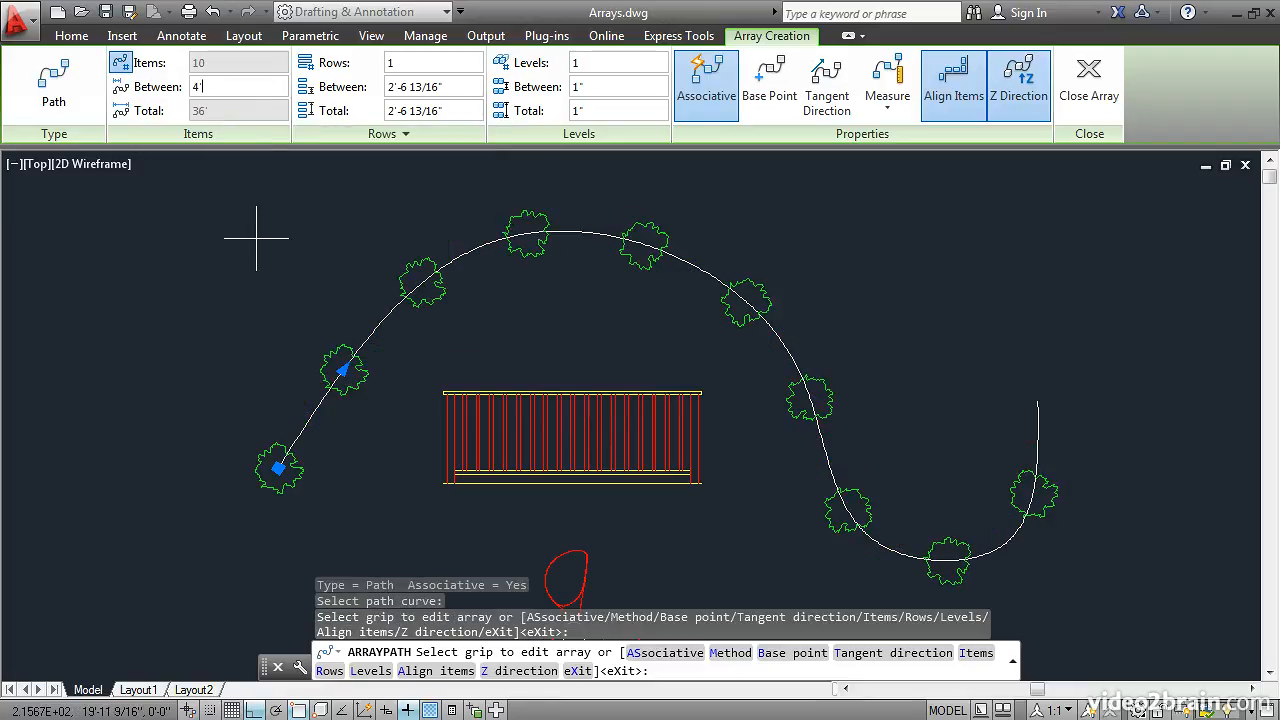
# Switch alignment of the arrayed shrubs to the path off and back on, and finish the path array.
pyautogui.click(953, 90)
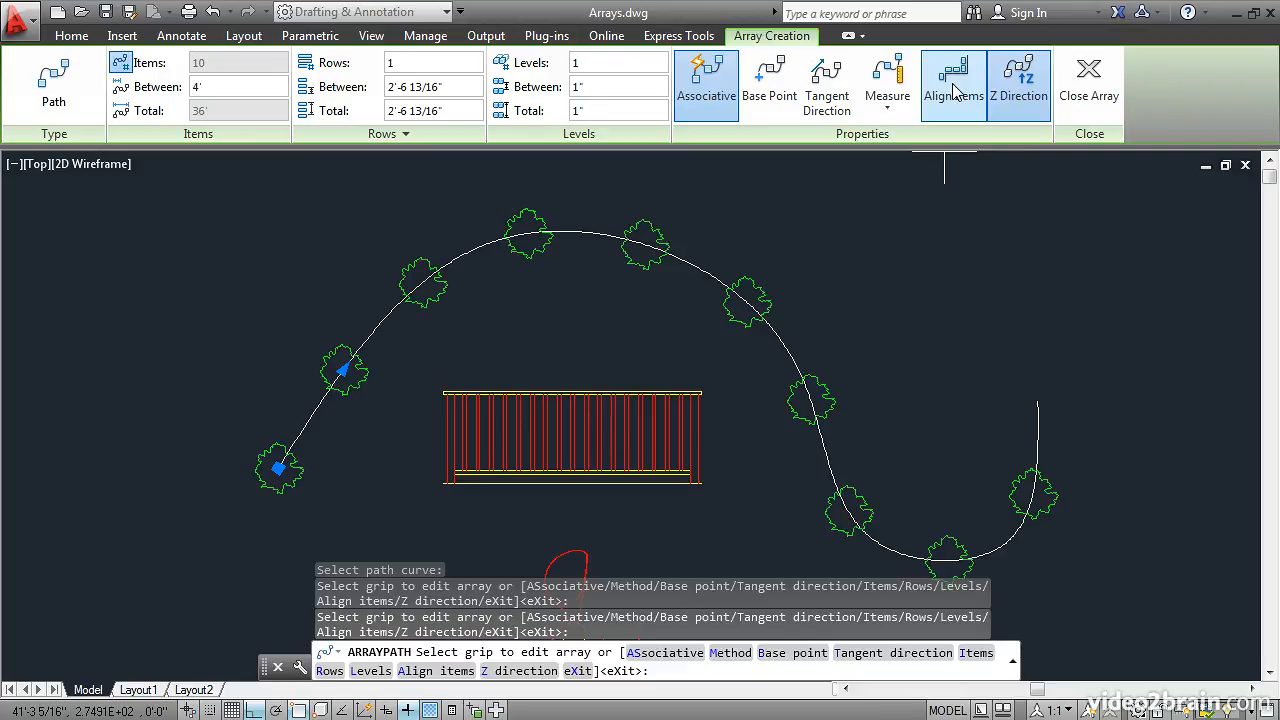
pyautogui.click(953, 90)
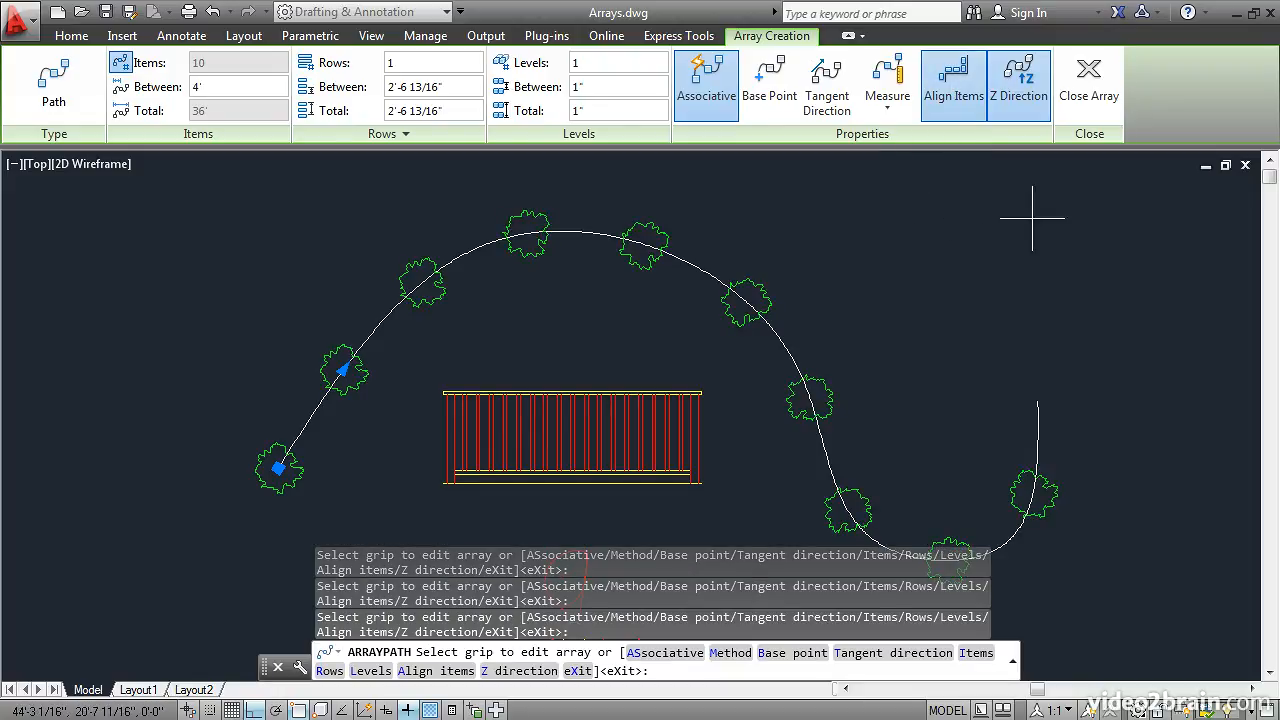
pyautogui.click(1089, 85)
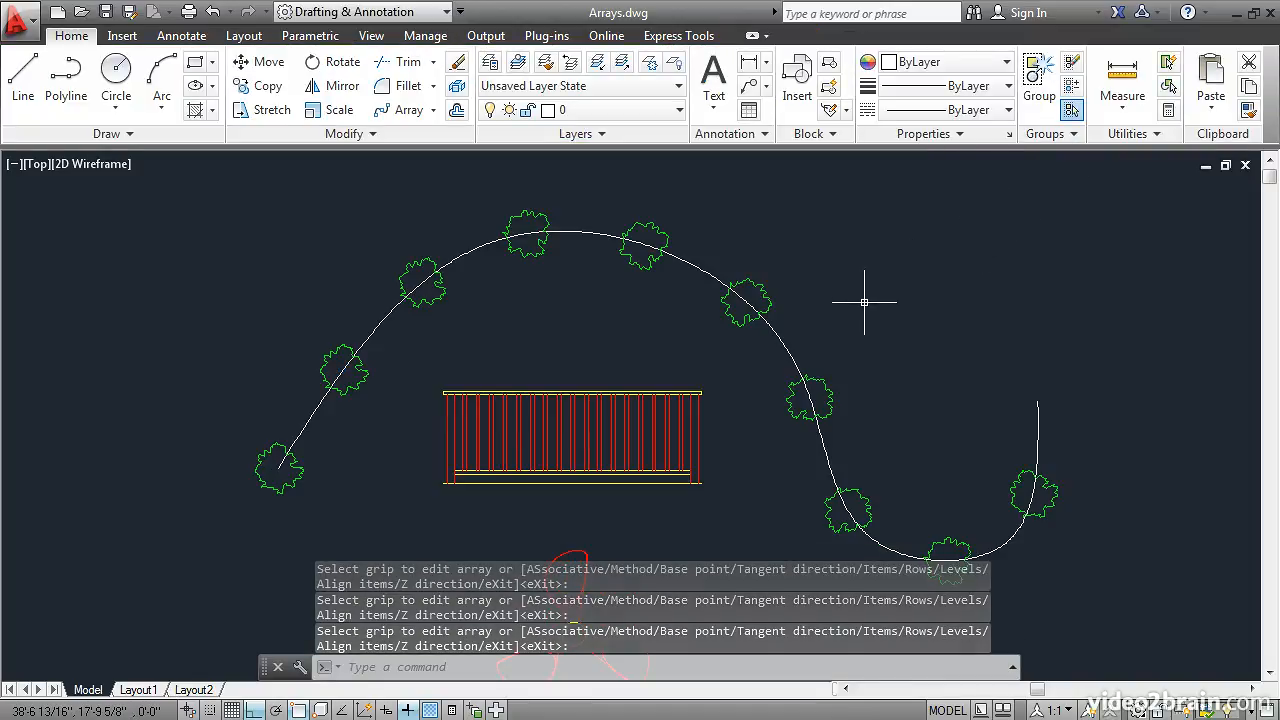
# Stretch the far end point of the white path curve outward and down, with Ortho turned off.
pyautogui.click(781, 343)
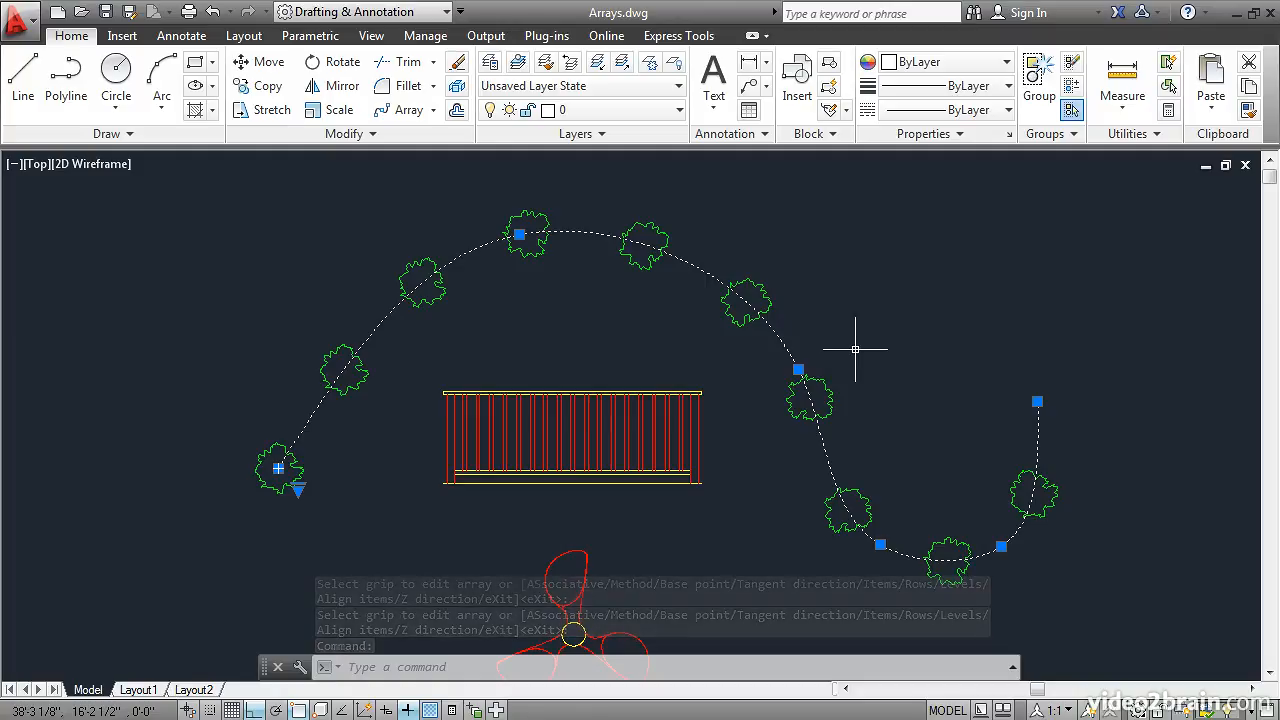
pyautogui.click(1037, 401)
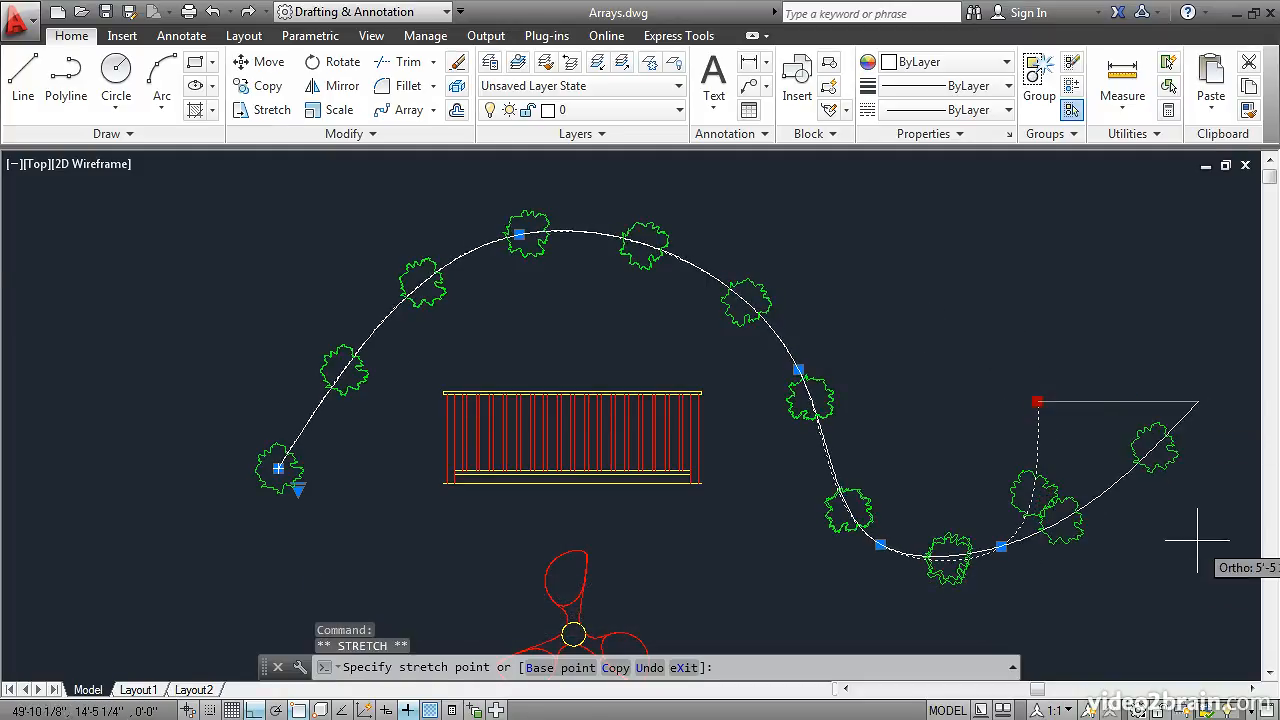
pyautogui.click(253, 709)
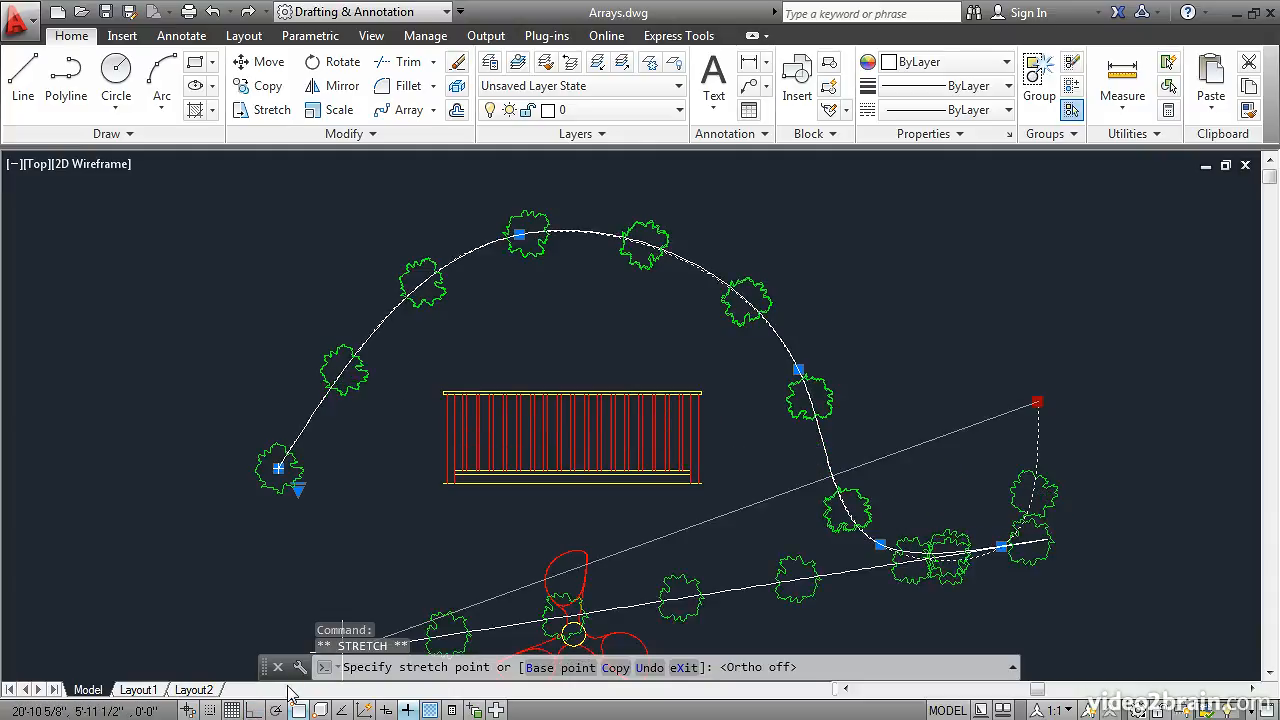
pyautogui.click(1208, 587)
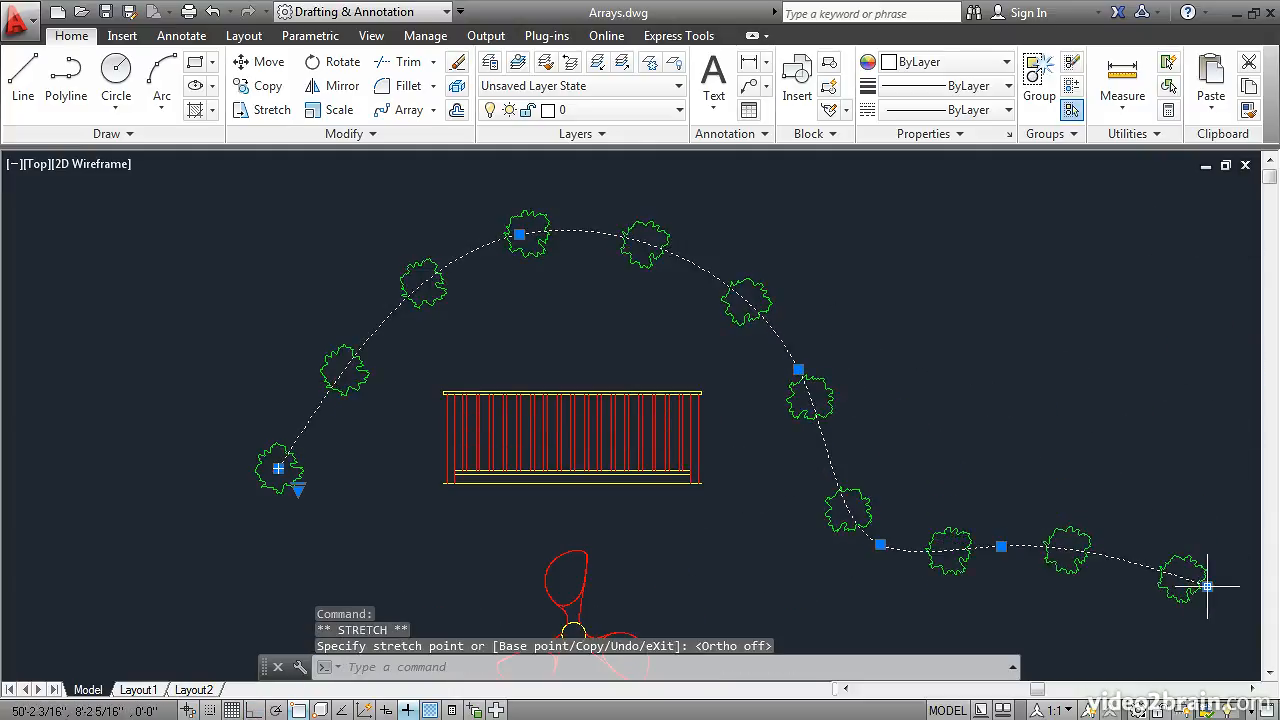
# Reshape the path curve by stretching its lower bend point up beyond the railing and the neighbouring point up above the railing, and deselect it.
pyautogui.click(881, 544)
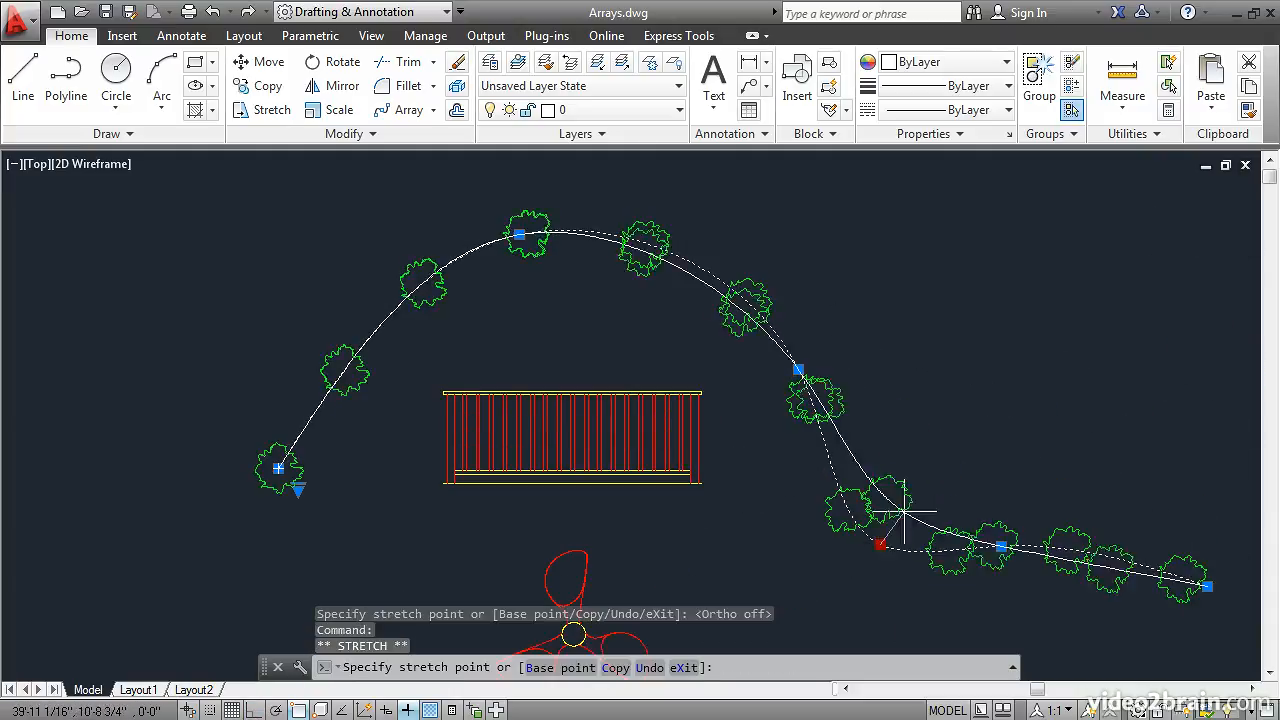
pyautogui.click(1001, 340)
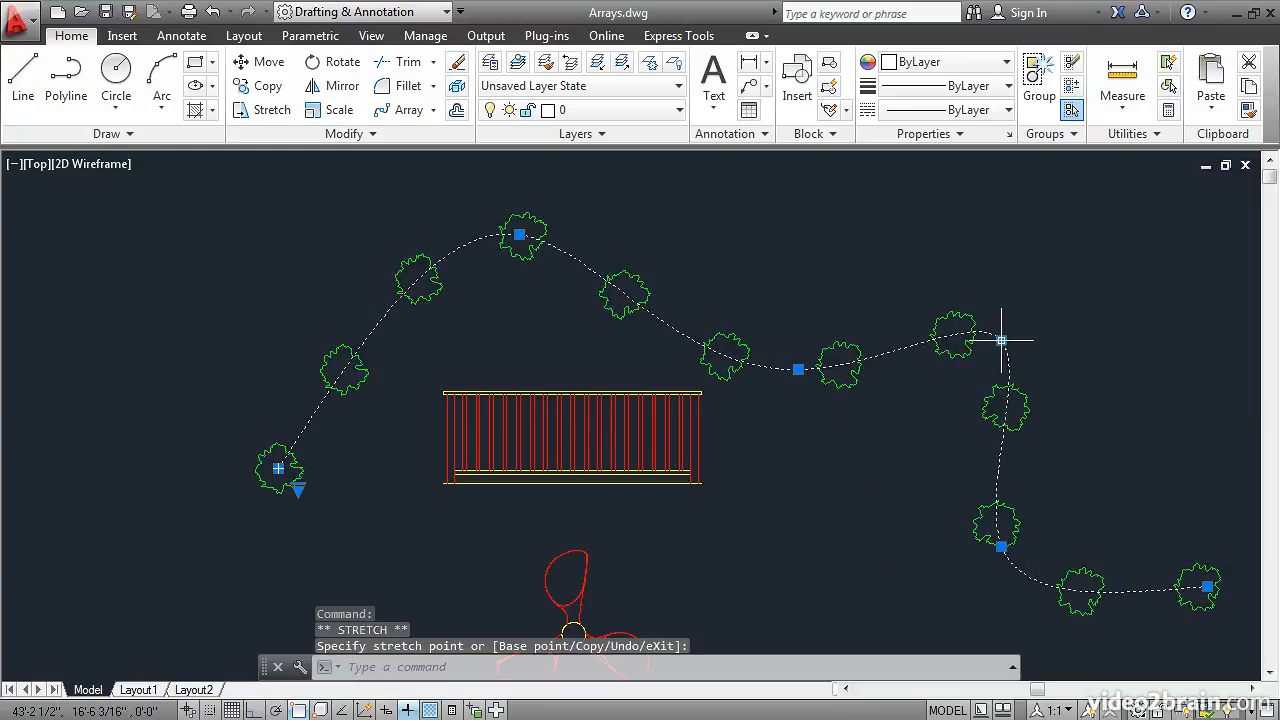
pyautogui.click(798, 369)
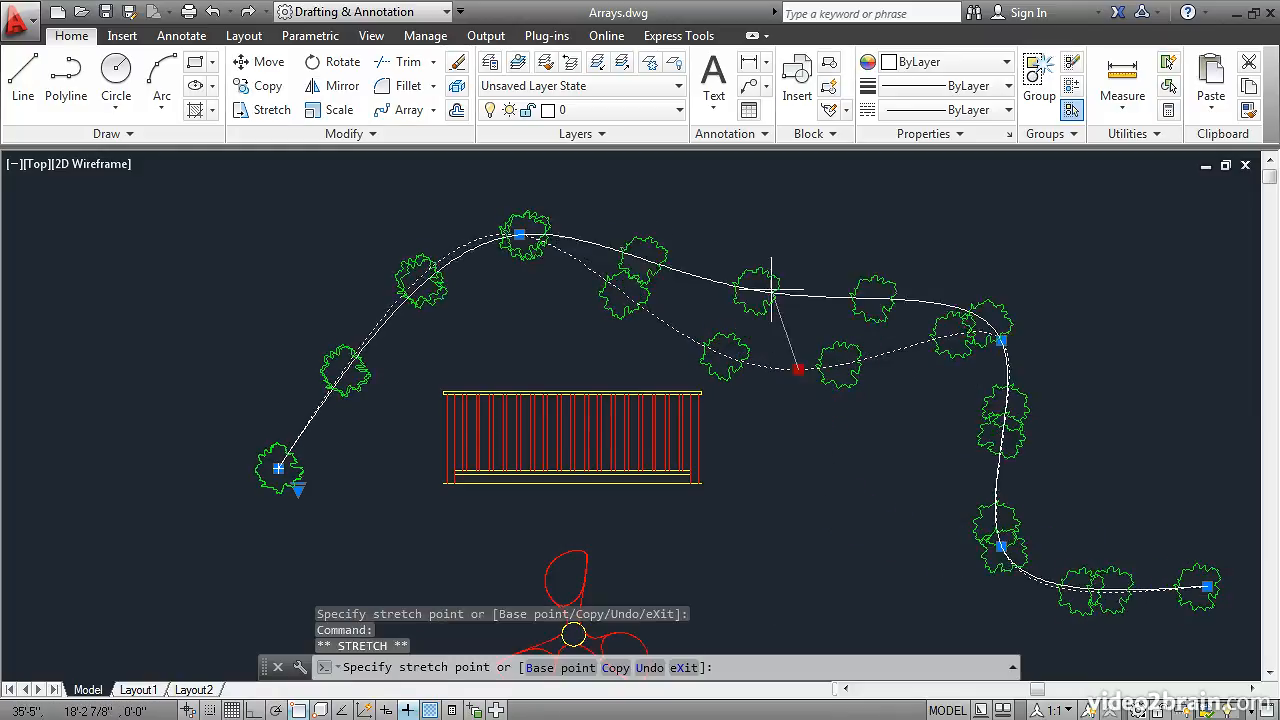
pyautogui.click(775, 229)
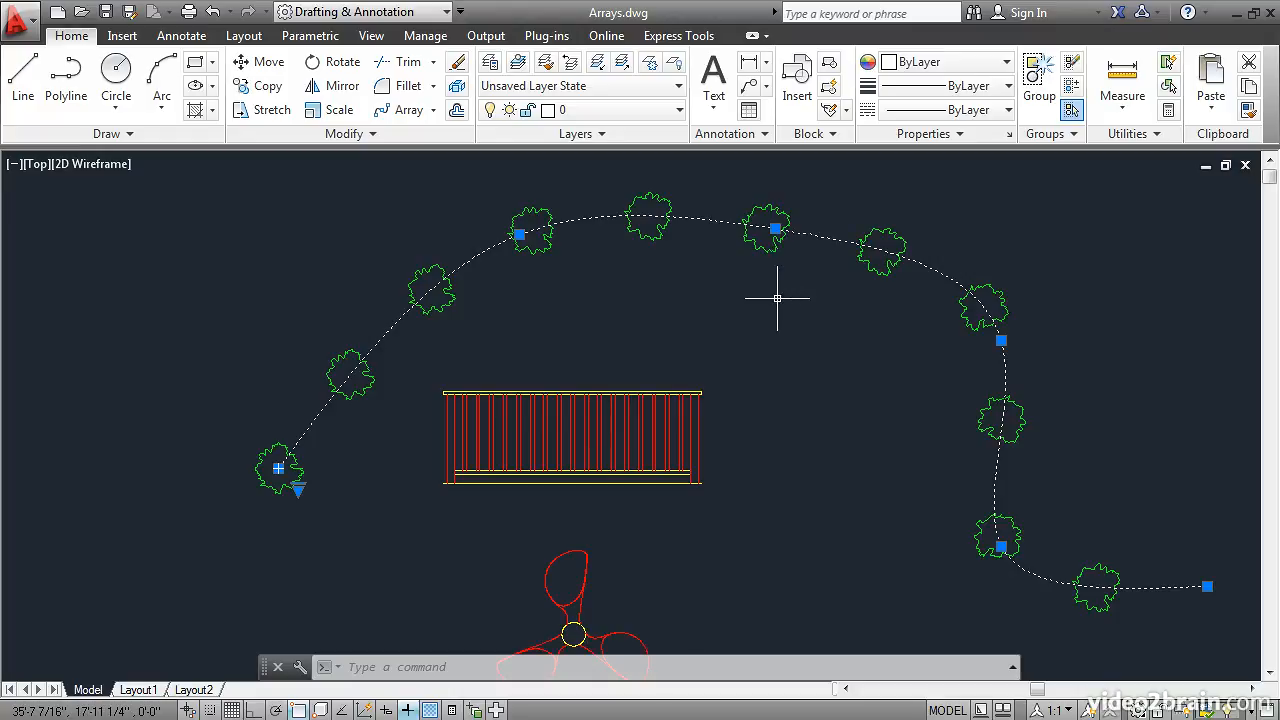
pyautogui.press('Escape')
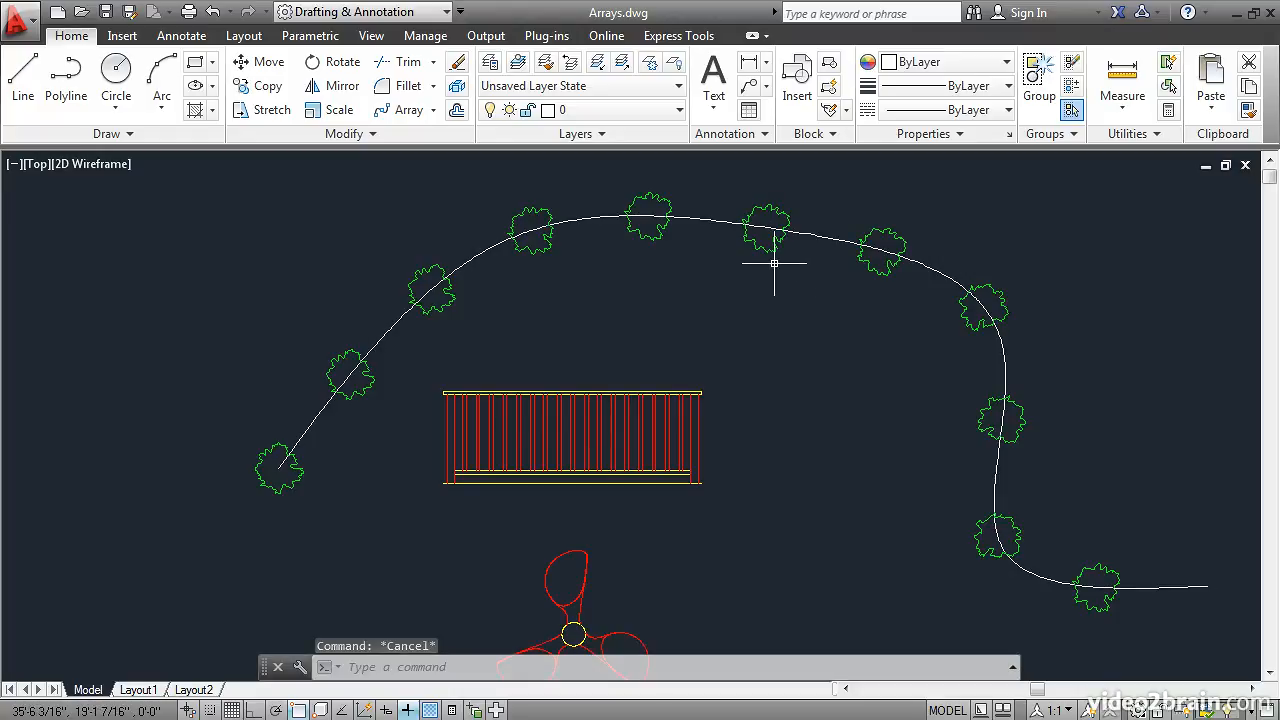
# Start replacing an item of the shrub path array, using the propeller's yellow hub circle as replacement object with its centroid as base point.
pyautogui.click(768, 250)
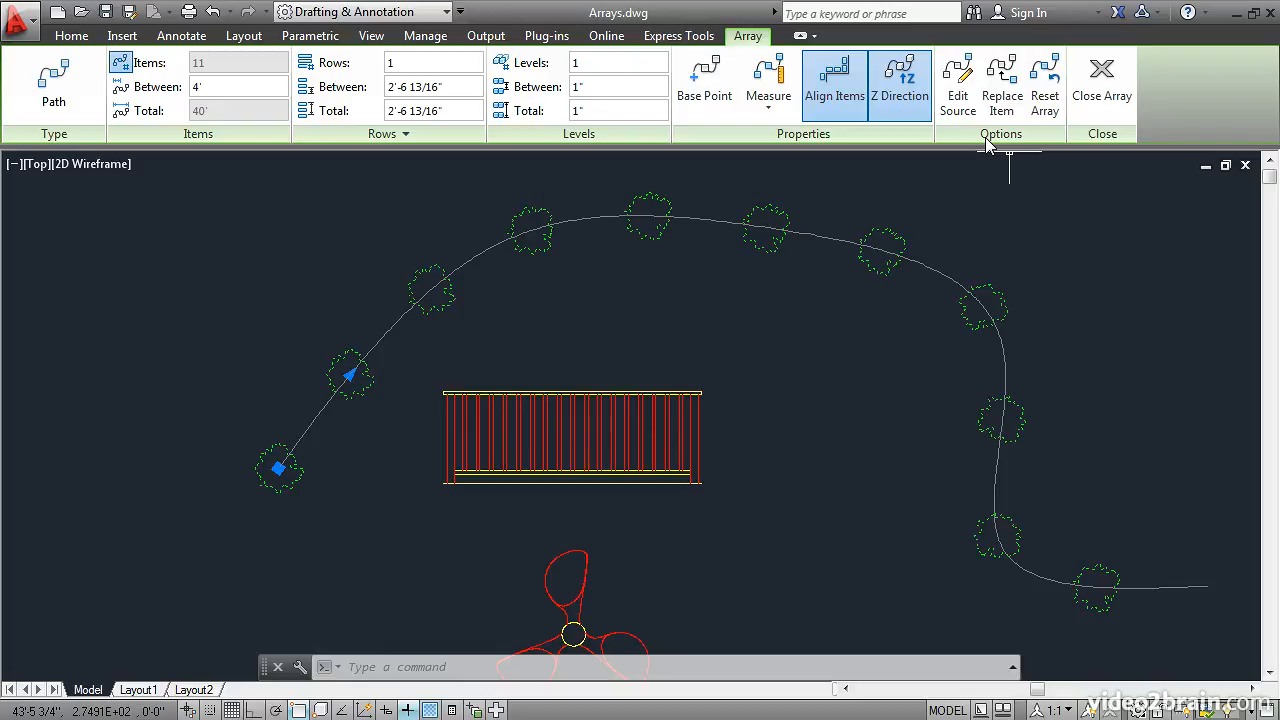
pyautogui.click(1003, 80)
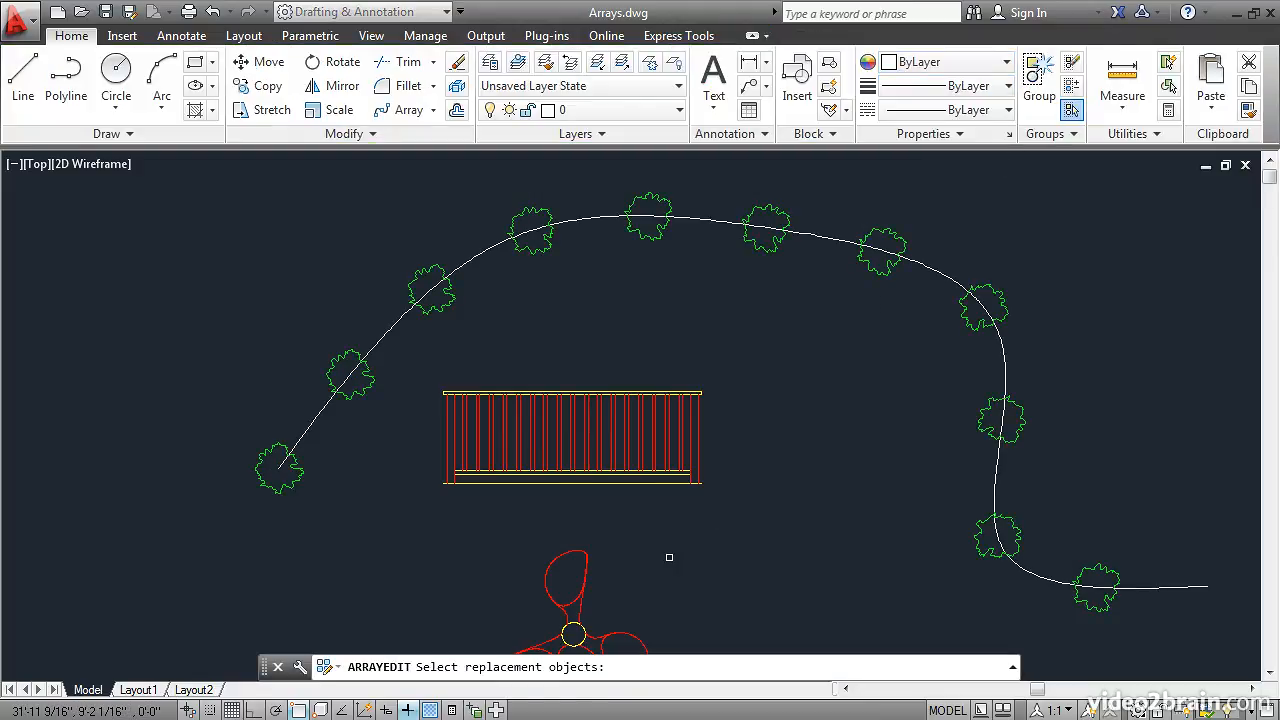
pyautogui.scroll(-3, 685, 450)
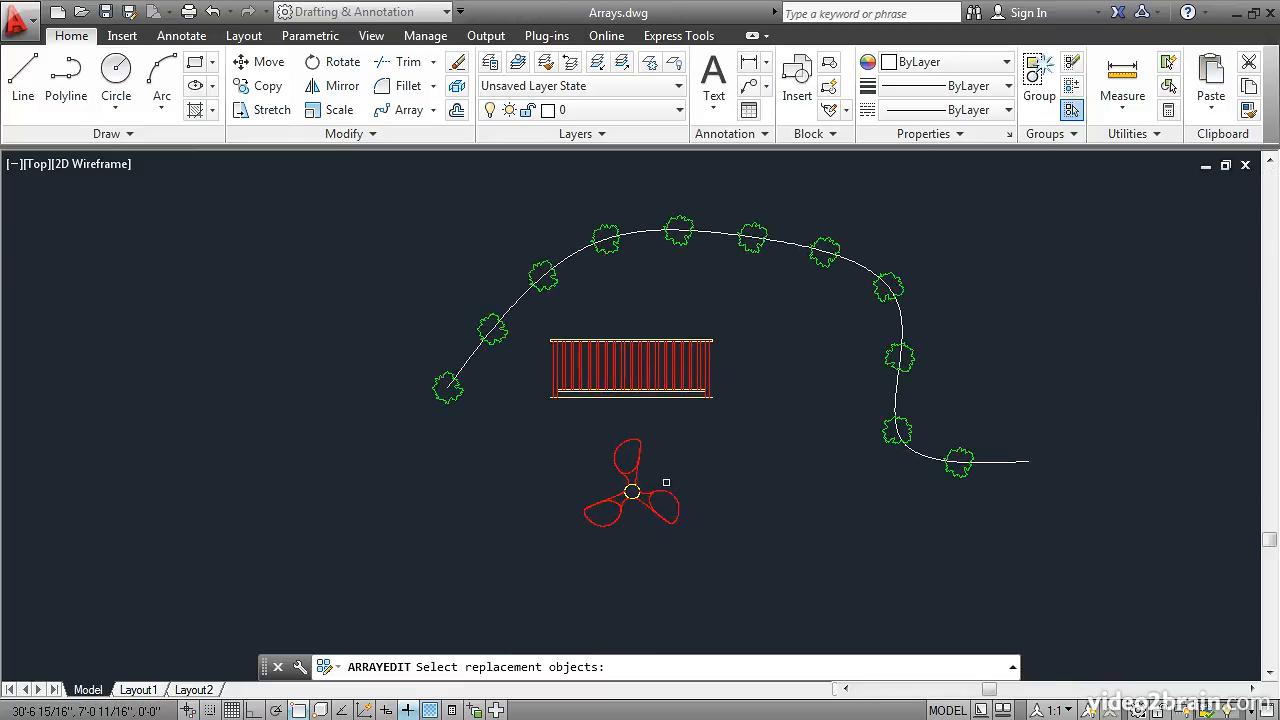
pyautogui.scroll(5, 666, 482)
pyautogui.scroll(2, 666, 482)
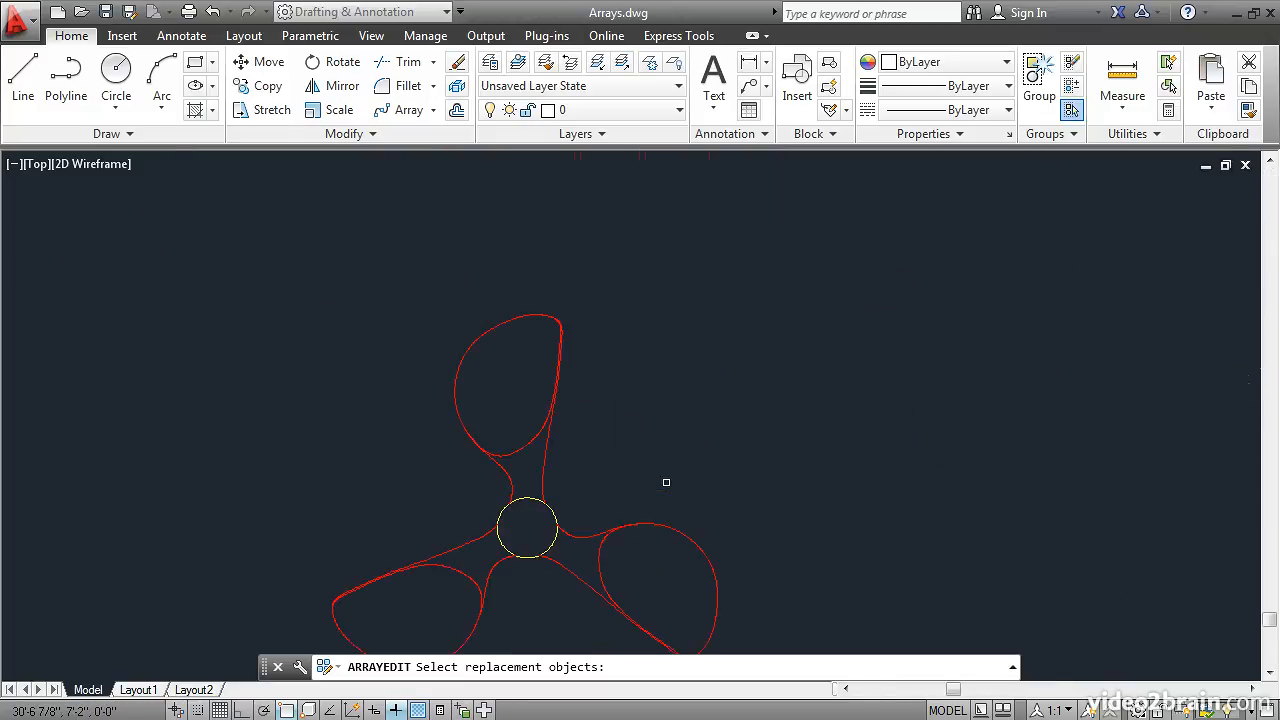
pyautogui.click(554, 541)
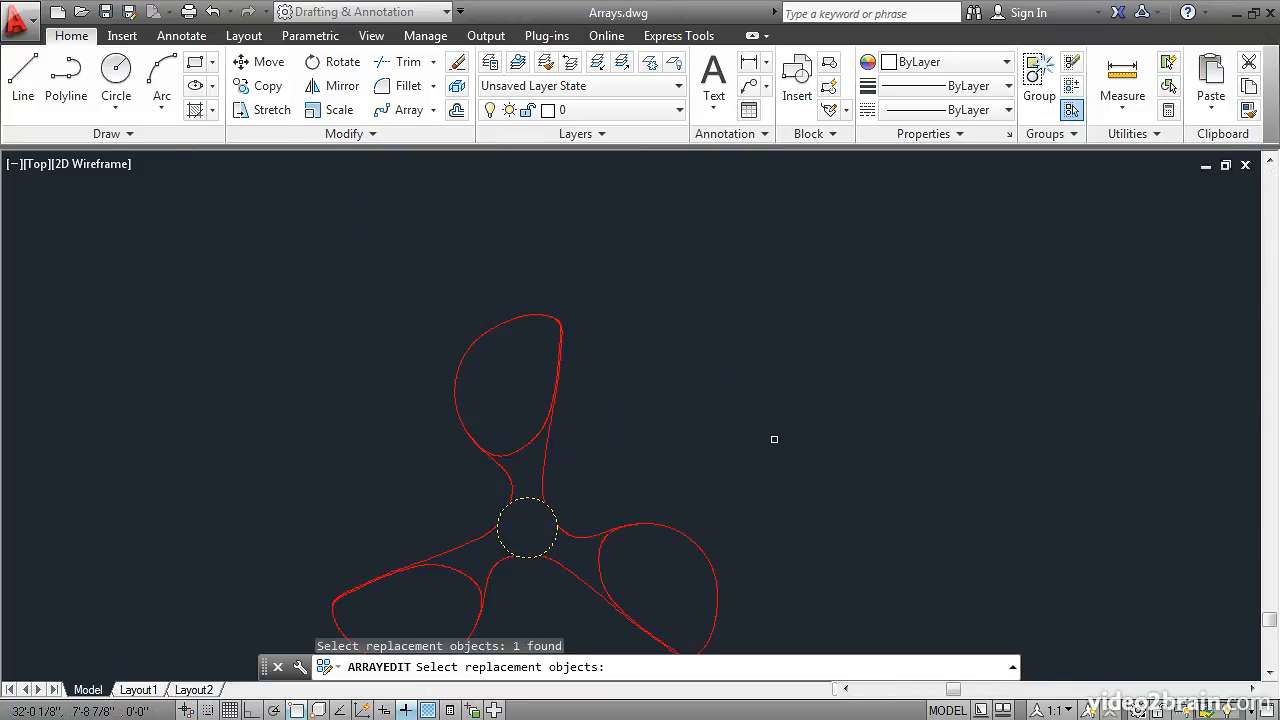
pyautogui.press('Return')
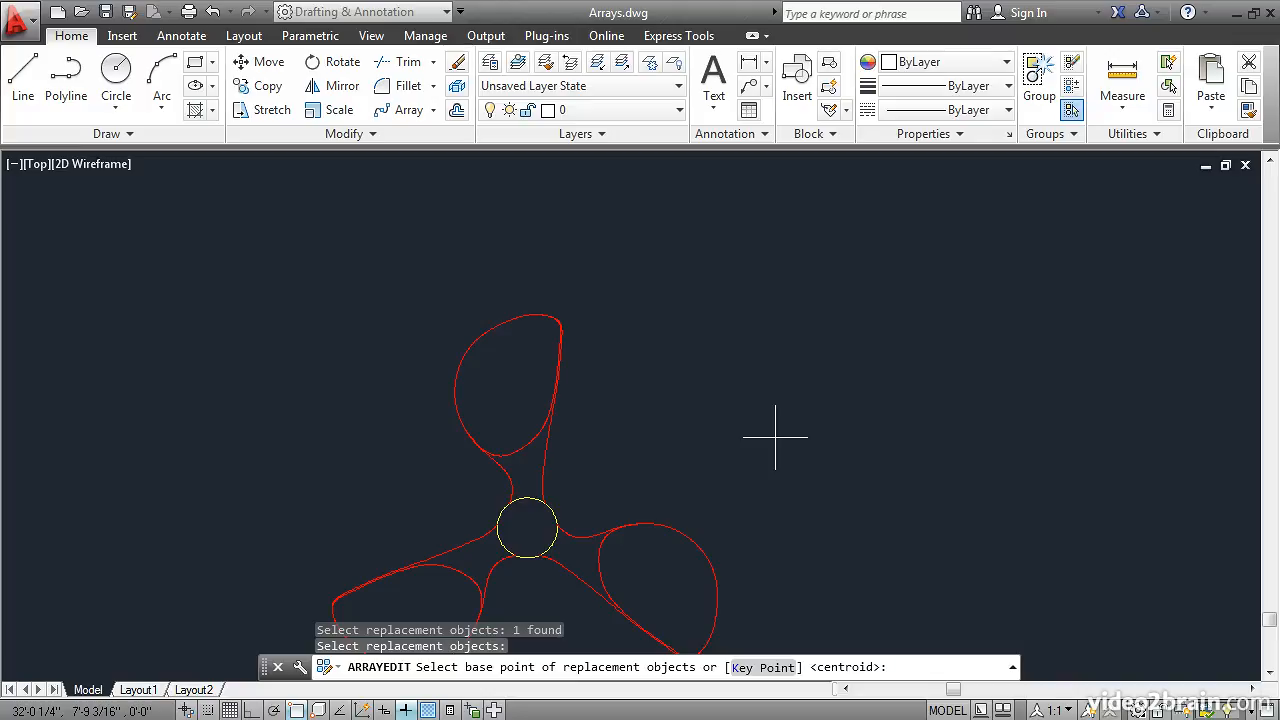
pyautogui.press('Return')
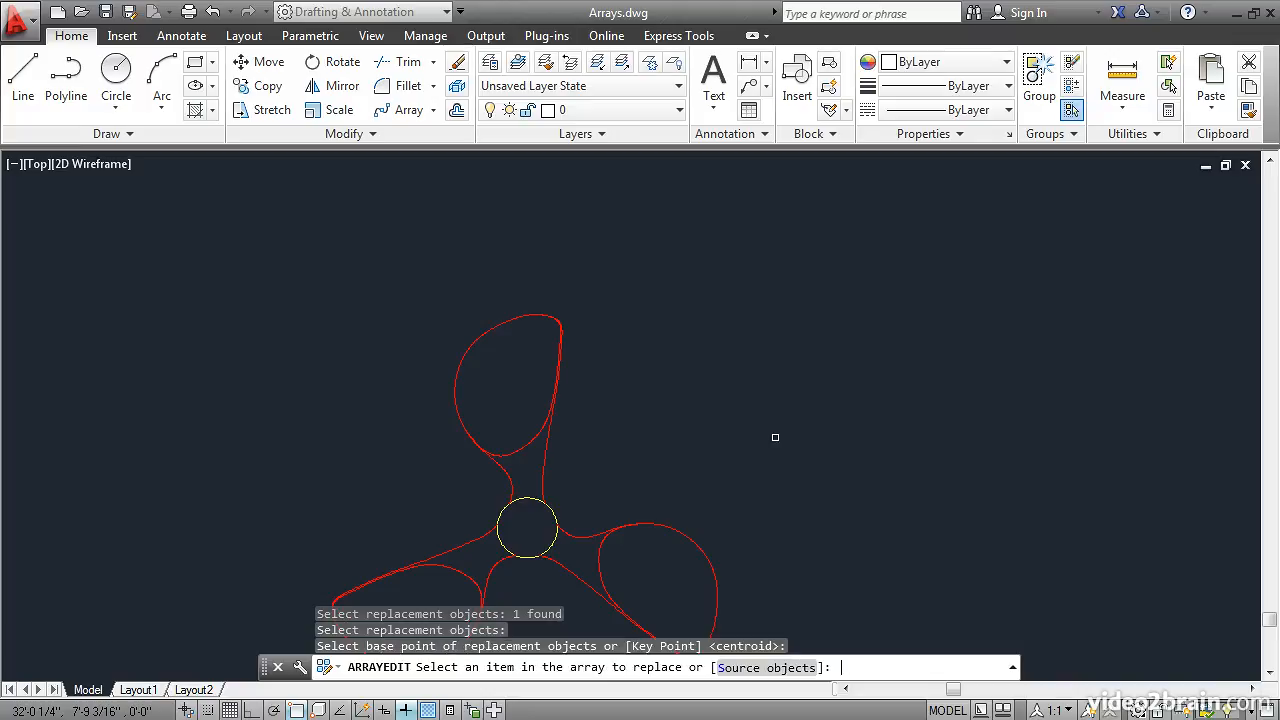
# Replace the seventh shrub from the path's start with the circle, and finish editing the array.
pyautogui.scroll(-4, 775, 437)
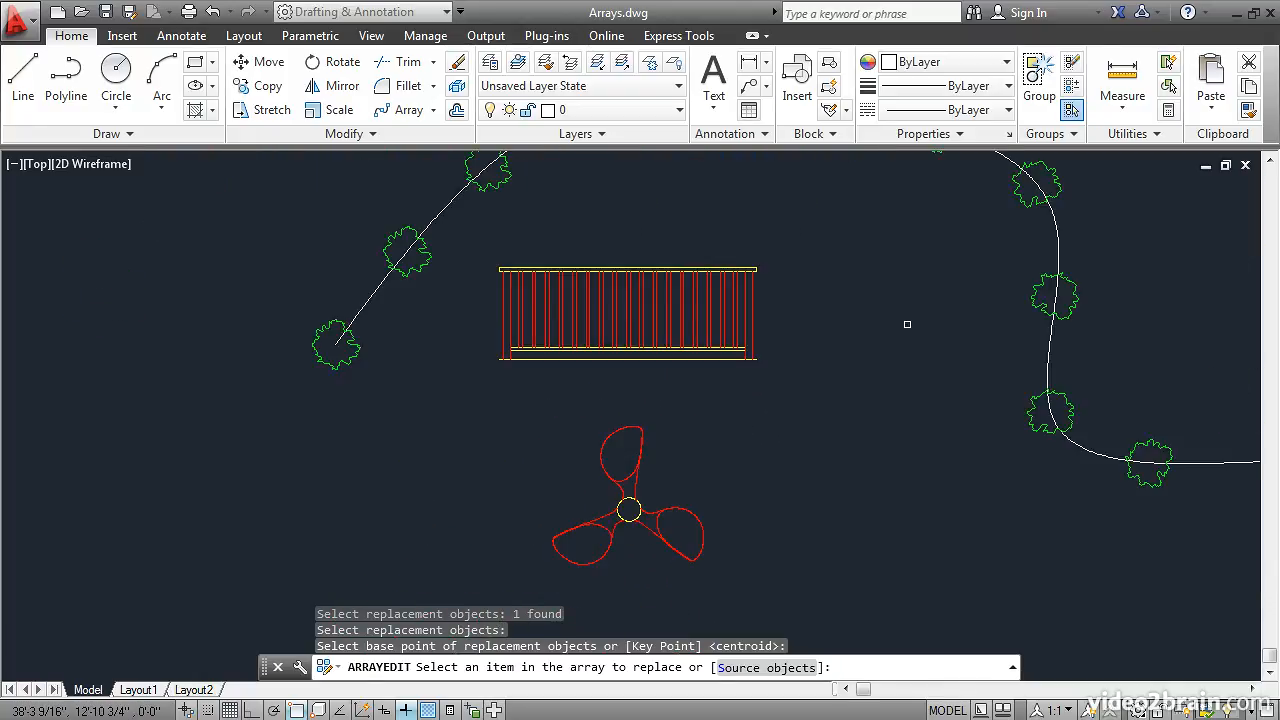
pyautogui.moveTo(943, 271); pyautogui.dragTo(808, 420, button='middle')
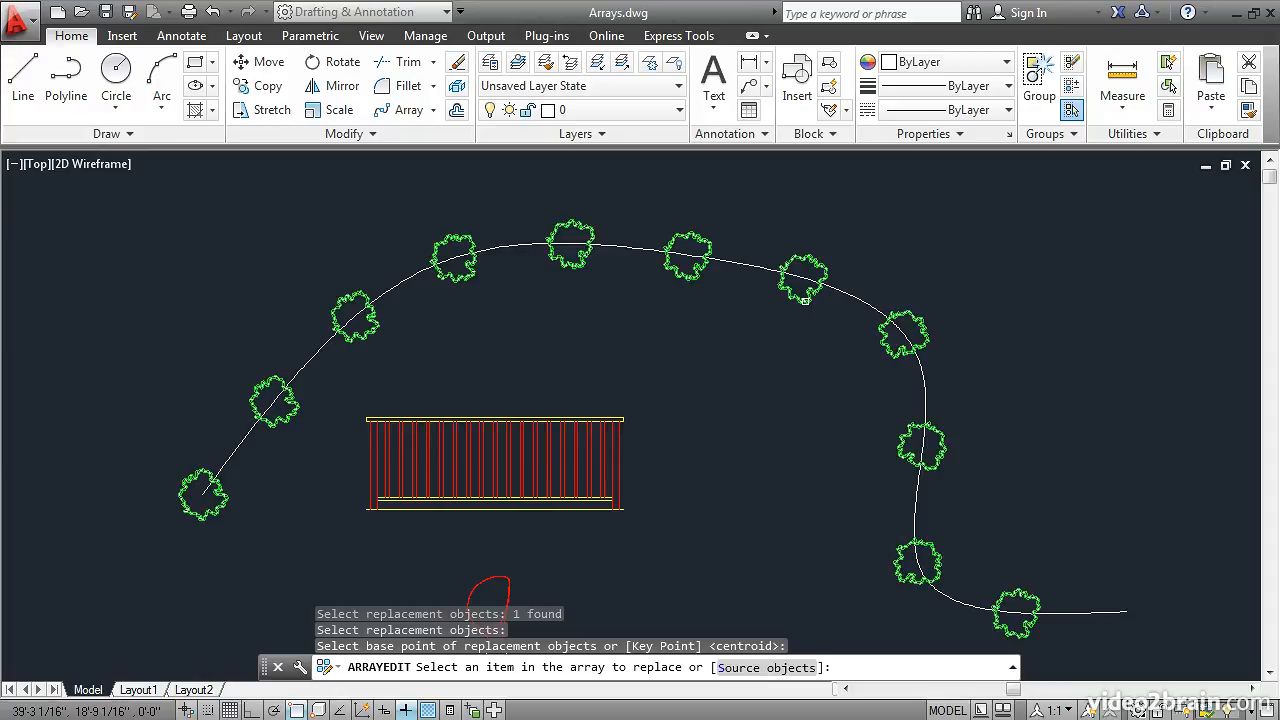
pyautogui.click(804, 300)
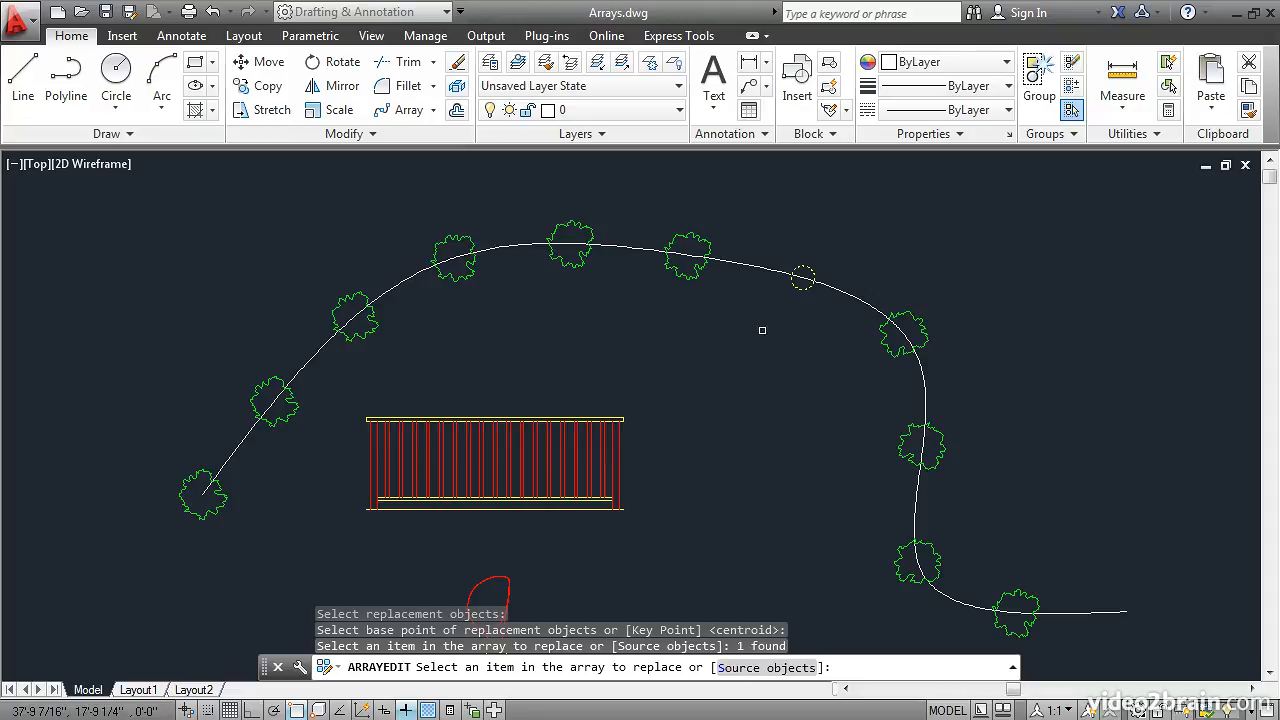
pyautogui.press('Return')
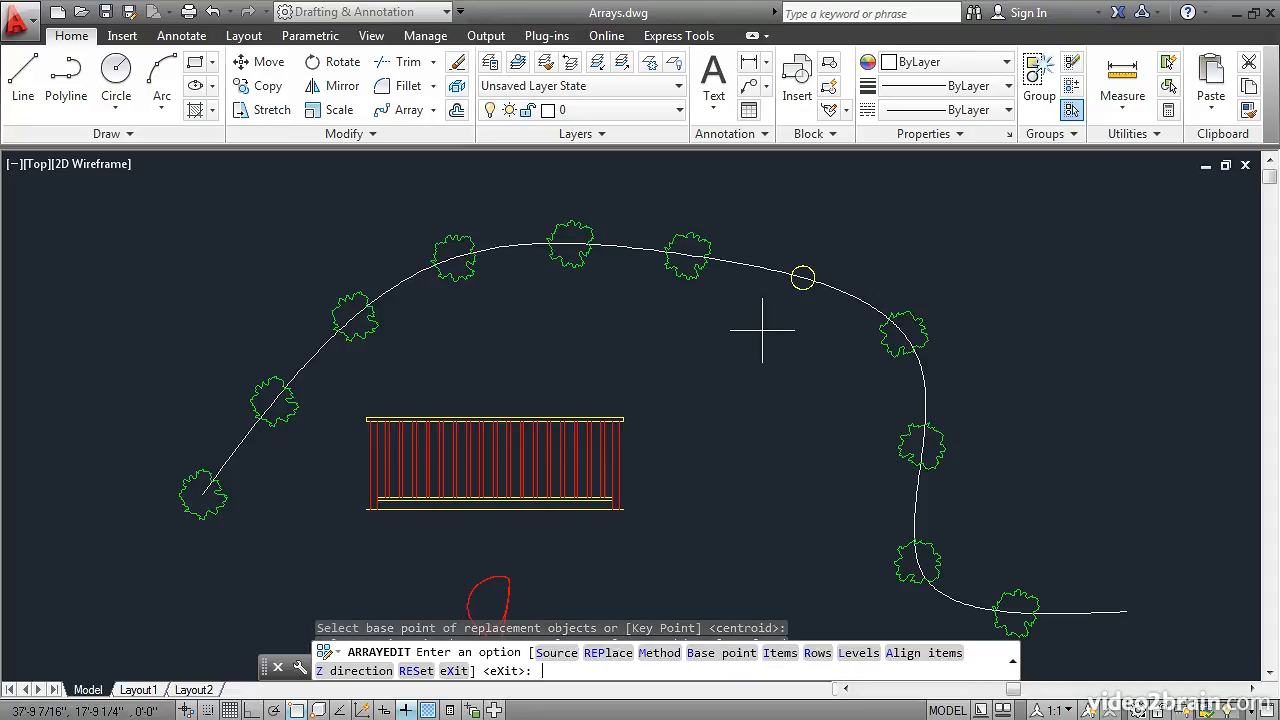
pyautogui.press('Return')
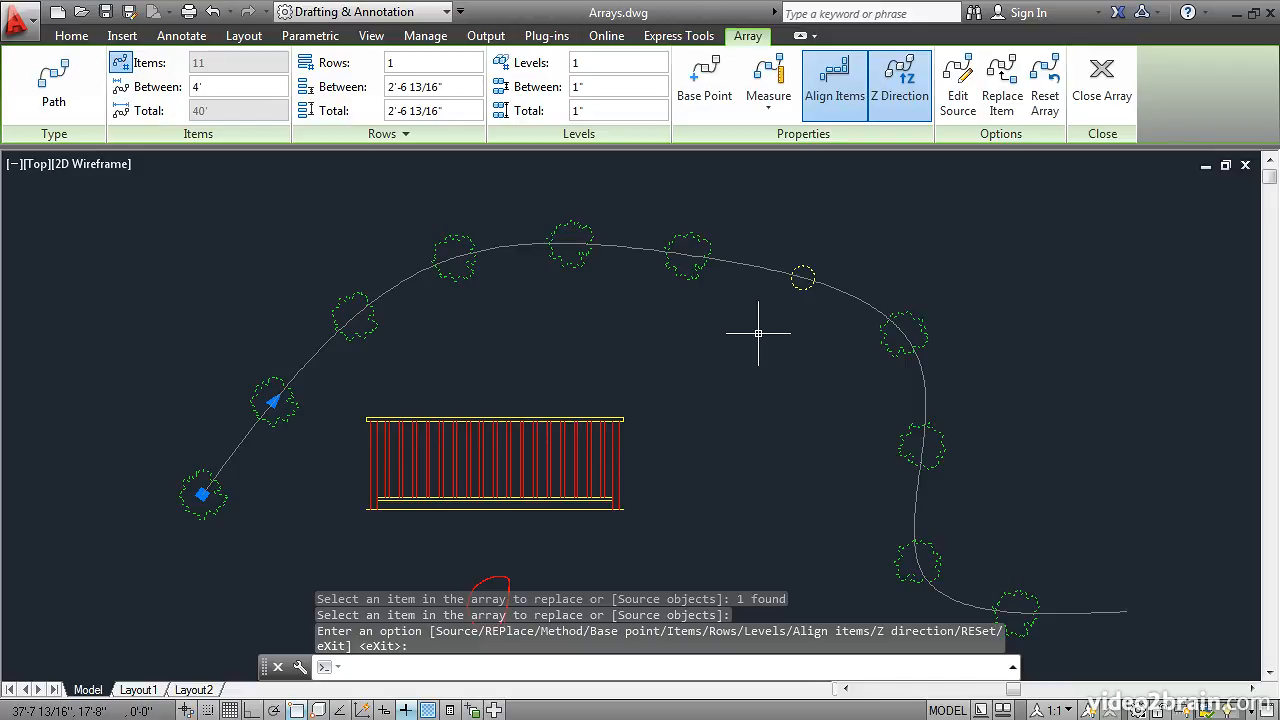
pyautogui.click(1103, 80)
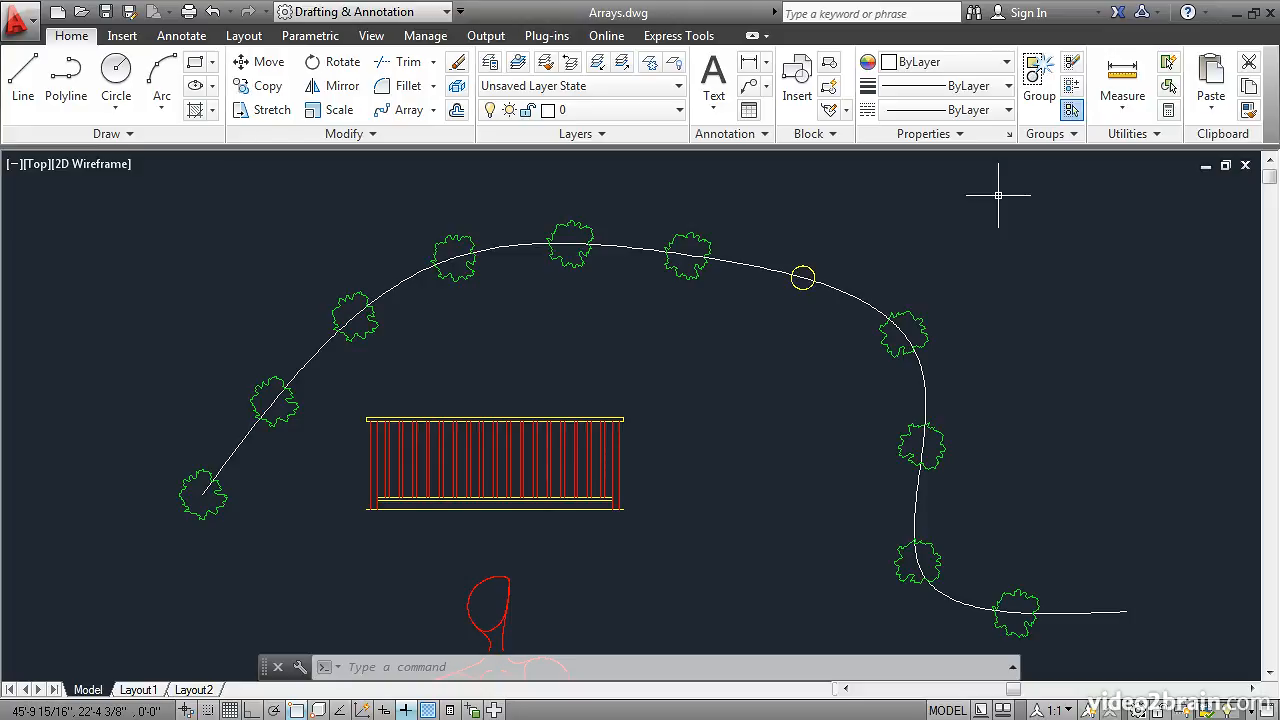